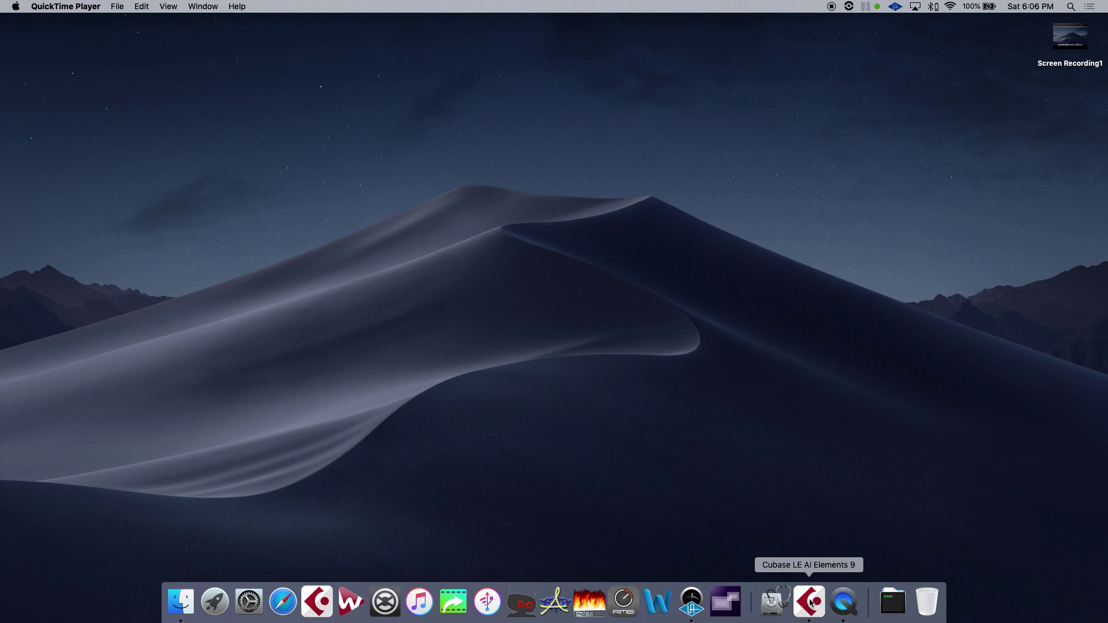
Switch to Cubase LE AI Elements and open the existing project Studio Genos.cpr from the Project Templates folder
click(811, 603)
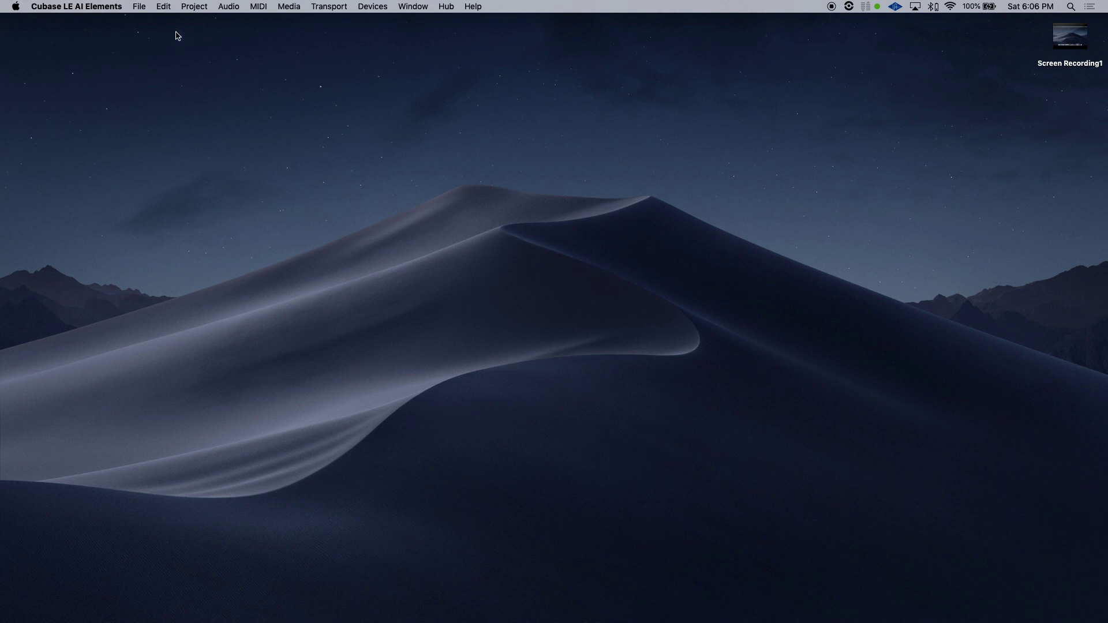
click(143, 6)
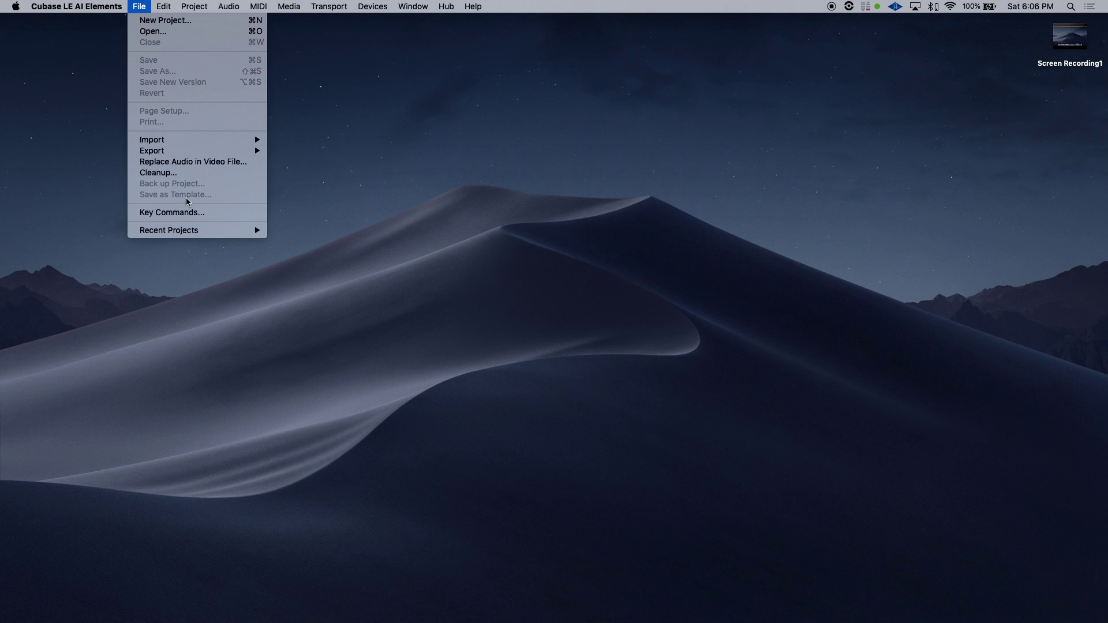
mouse_move(190, 231)
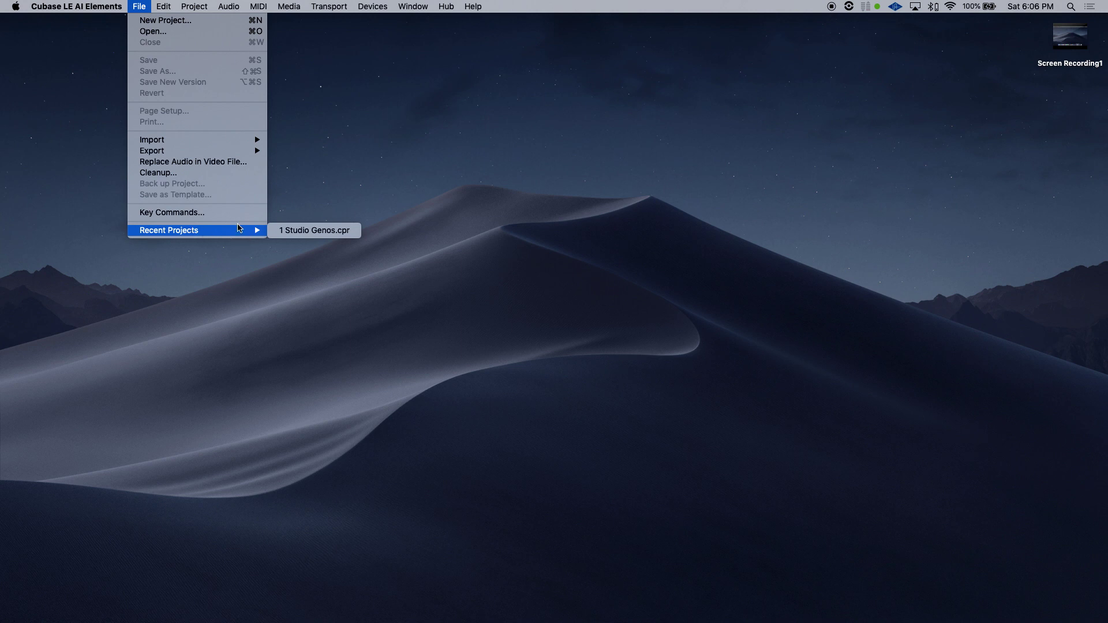
click(166, 22)
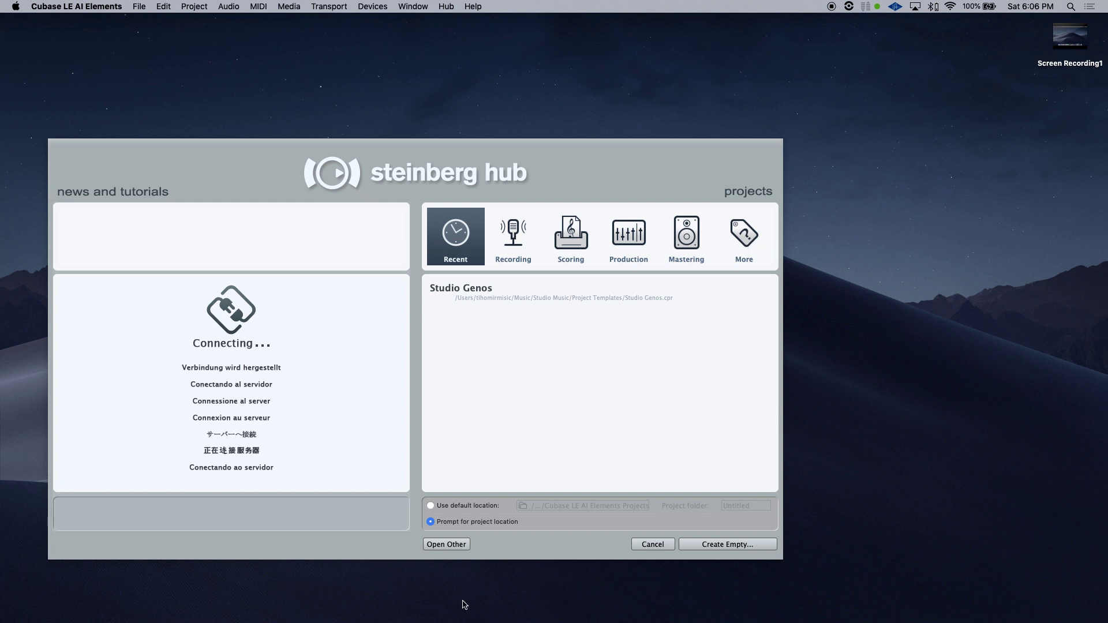
click(448, 546)
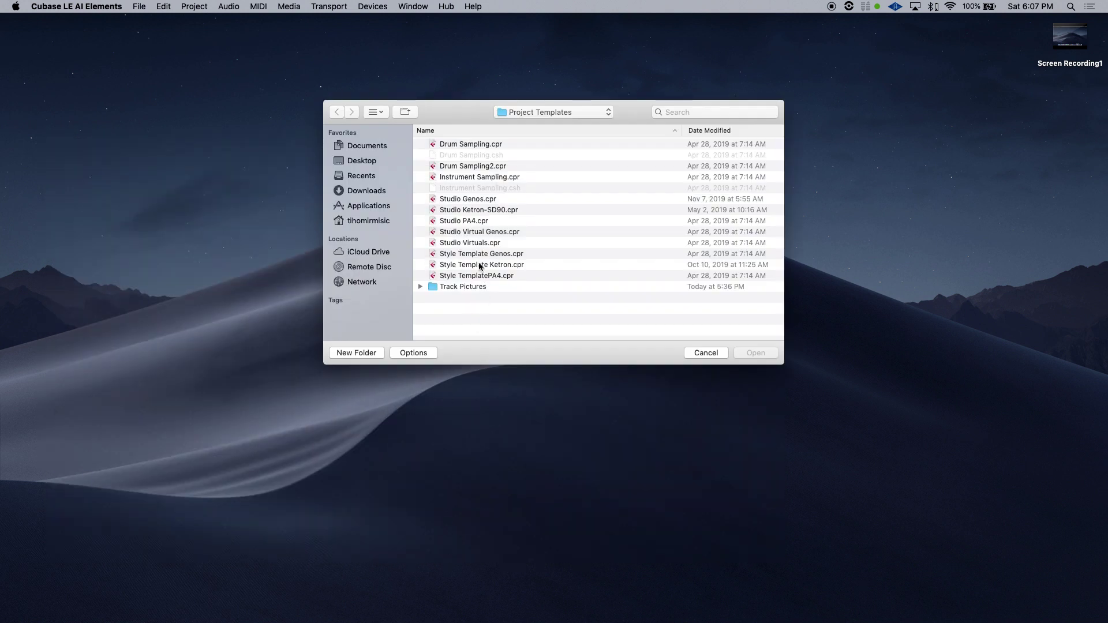
click(468, 201)
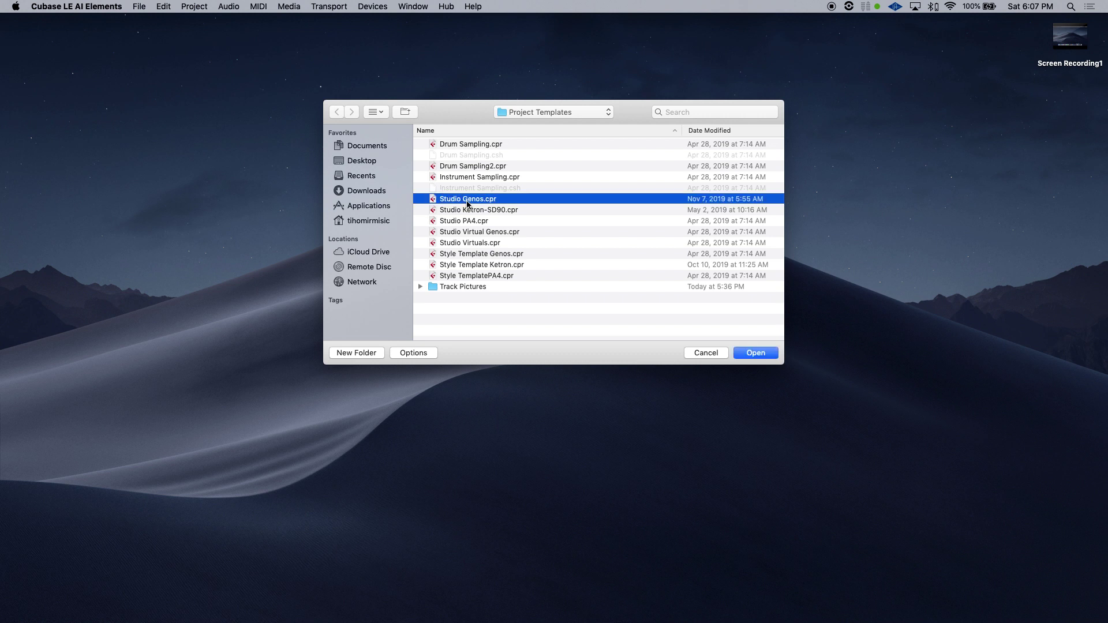
click(754, 355)
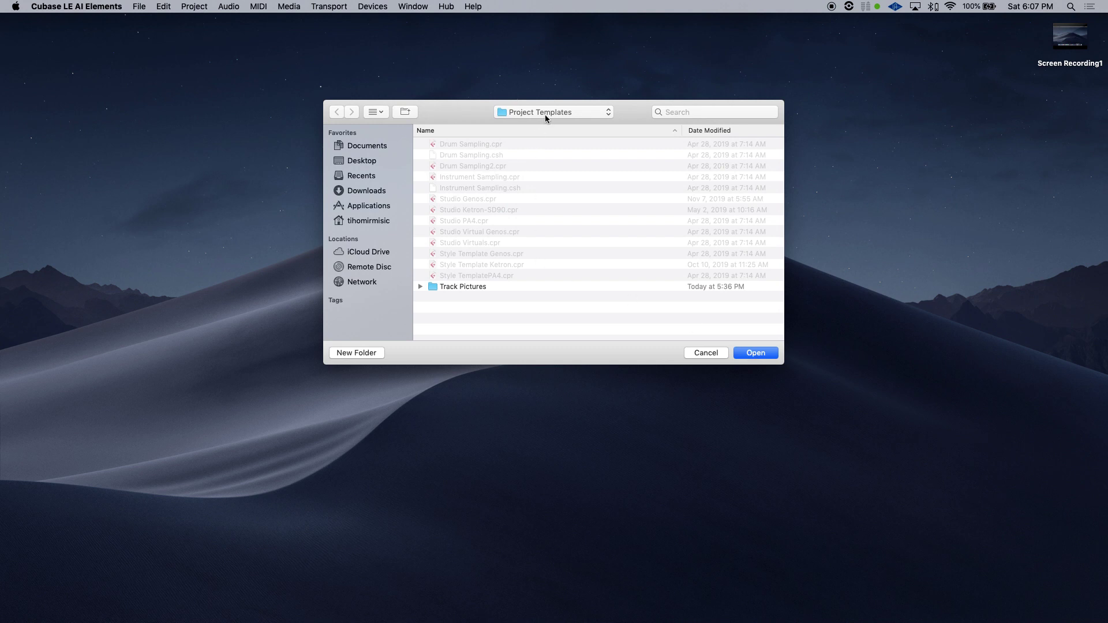
Set Studio Music as the project folder and accept the missing plug-in and unmapped port notices to load the project
click(546, 113)
click(538, 125)
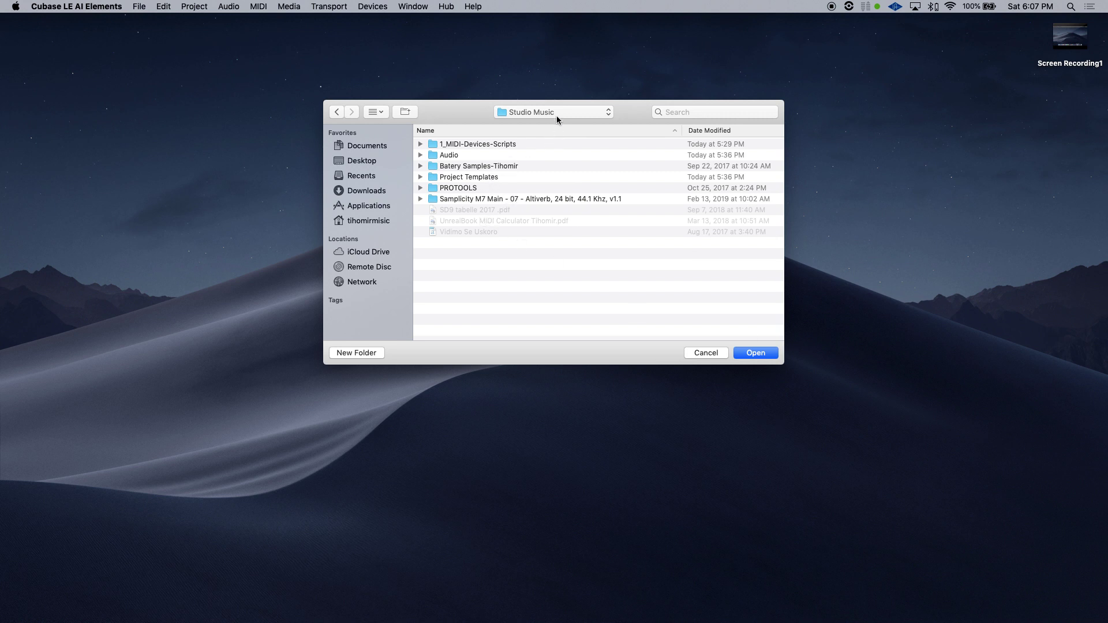
click(760, 358)
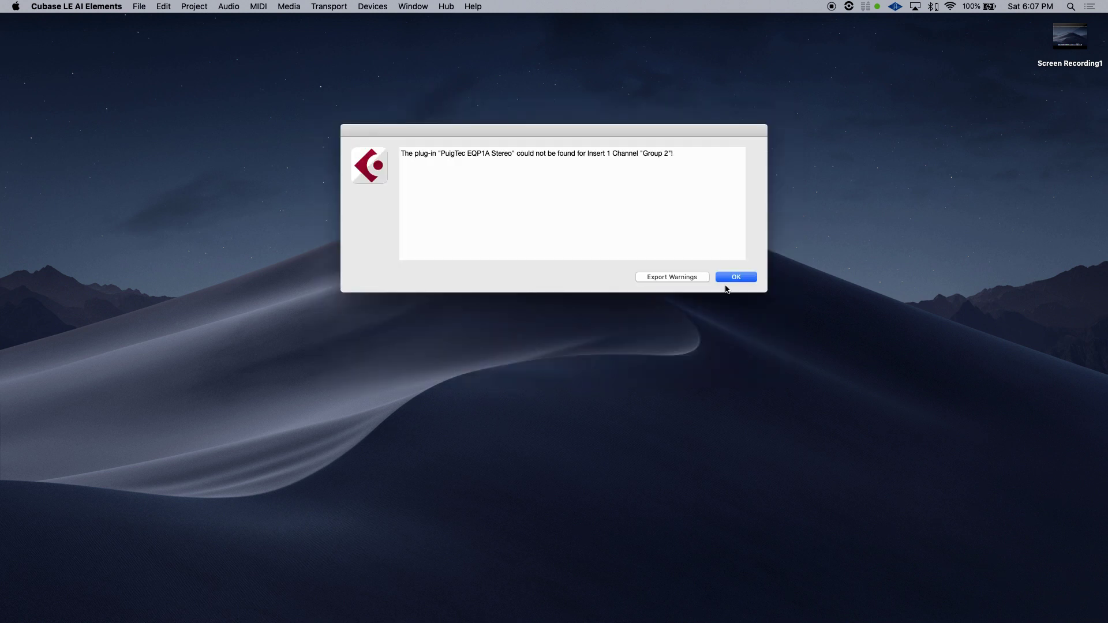
click(731, 278)
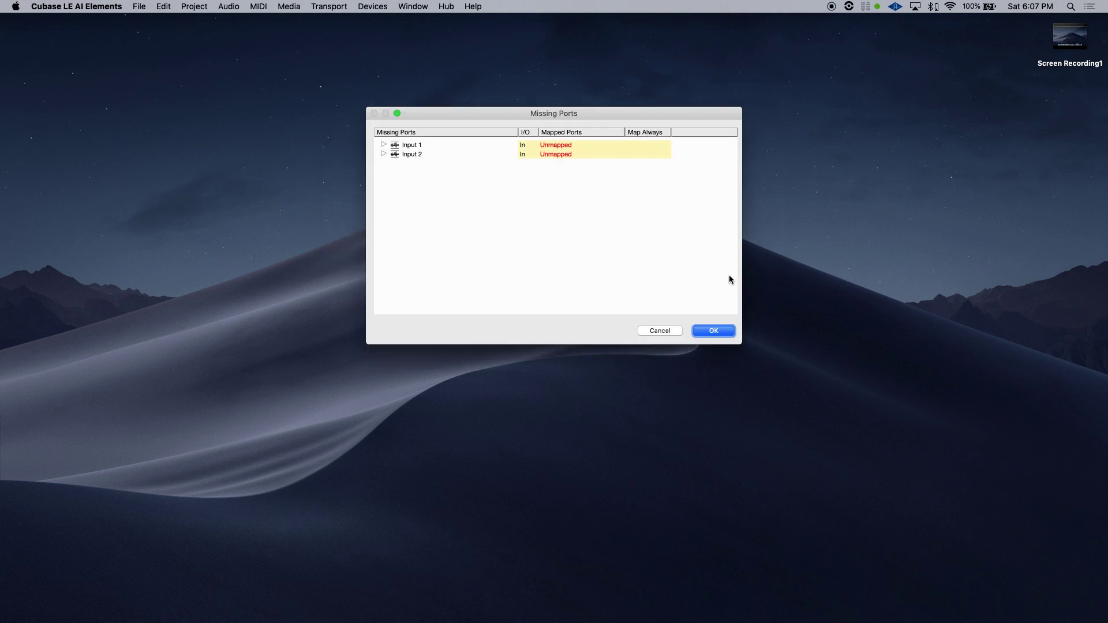
click(708, 333)
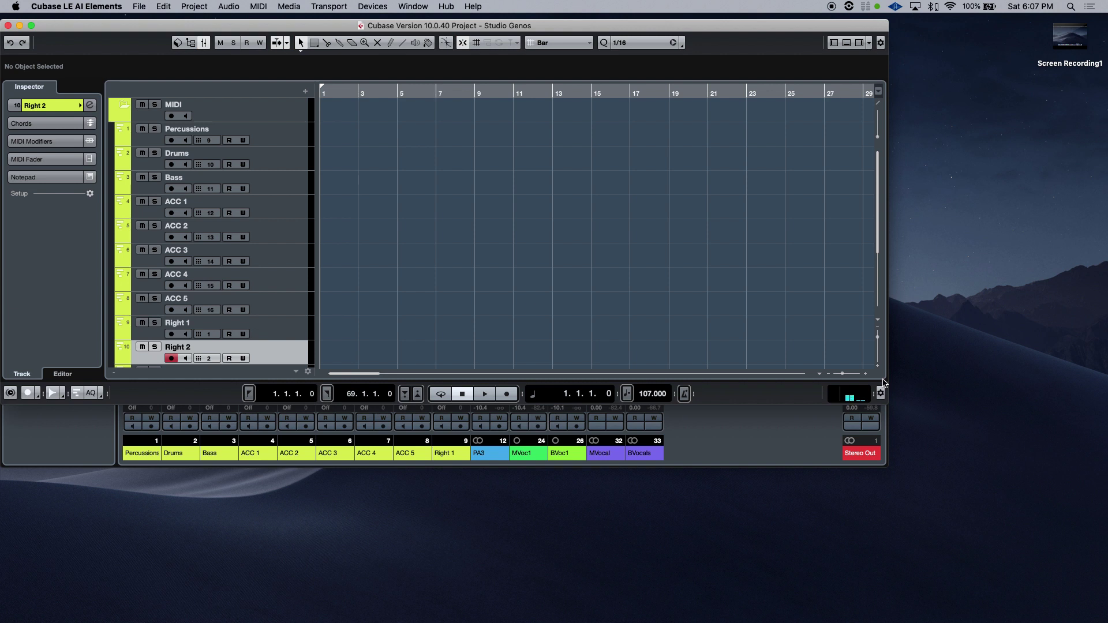
Enlarge the project window and inspect the Percussions track's available MIDI output routings
drag(886, 403, 1079, 576)
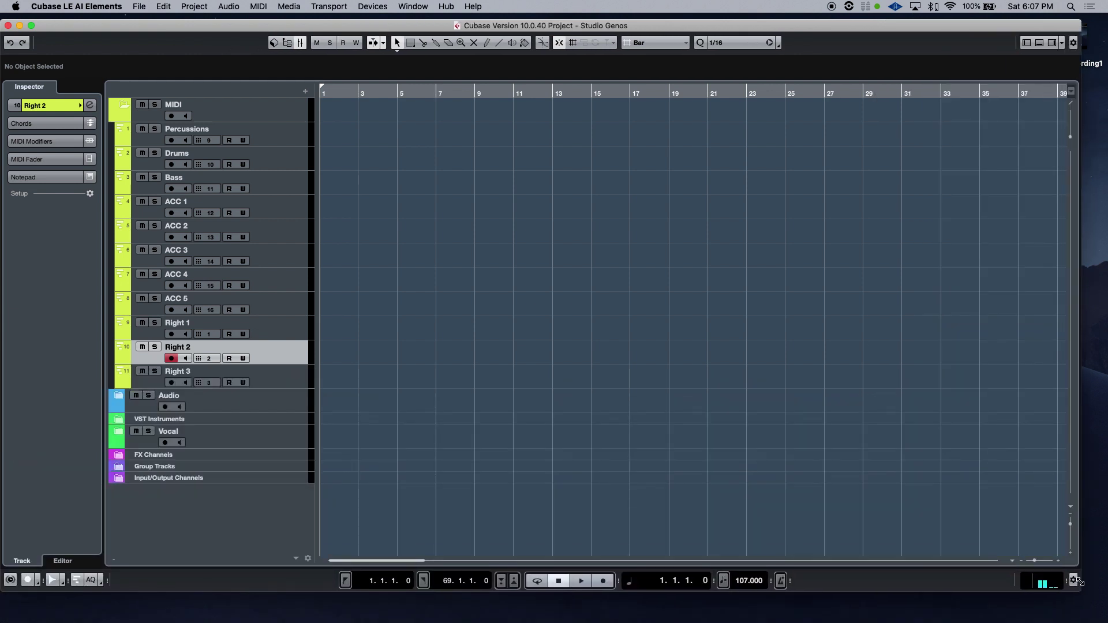
click(156, 143)
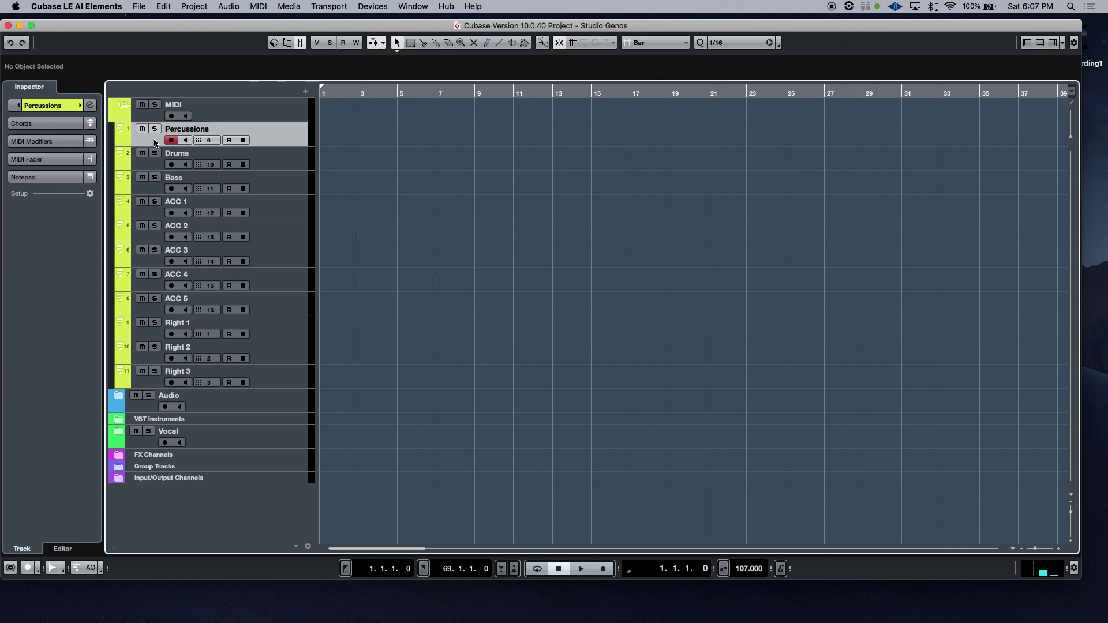
click(51, 107)
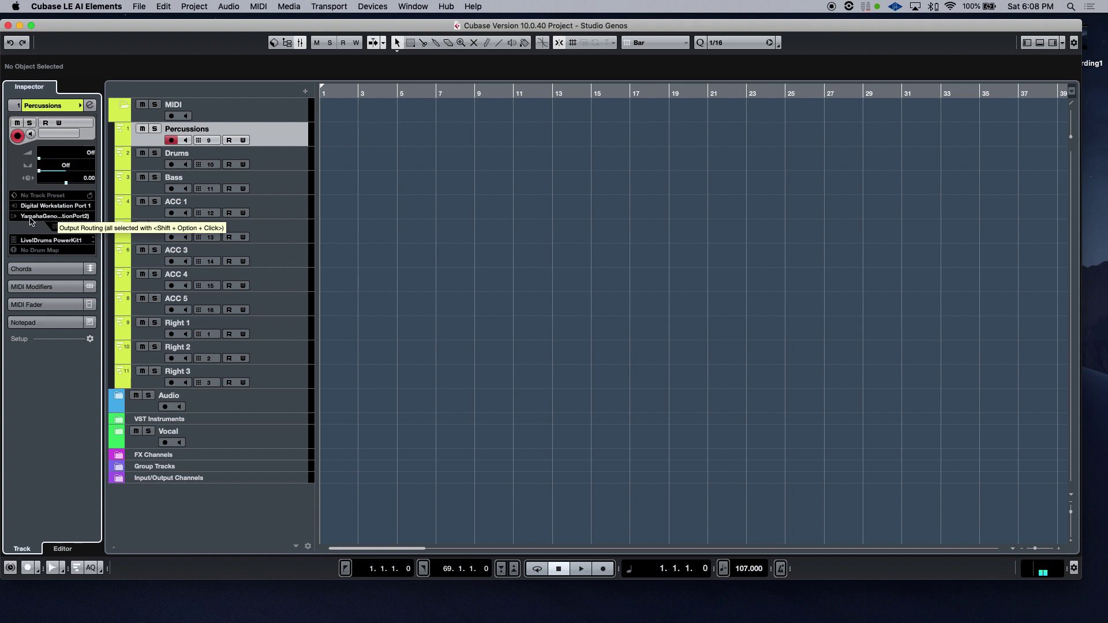
click(62, 218)
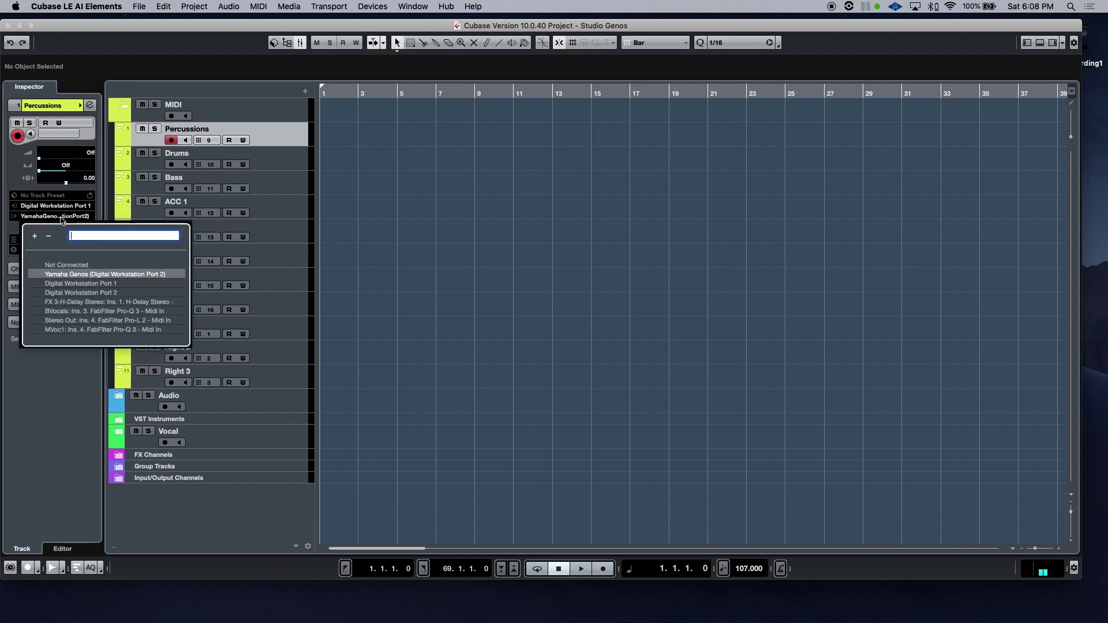
click(404, 276)
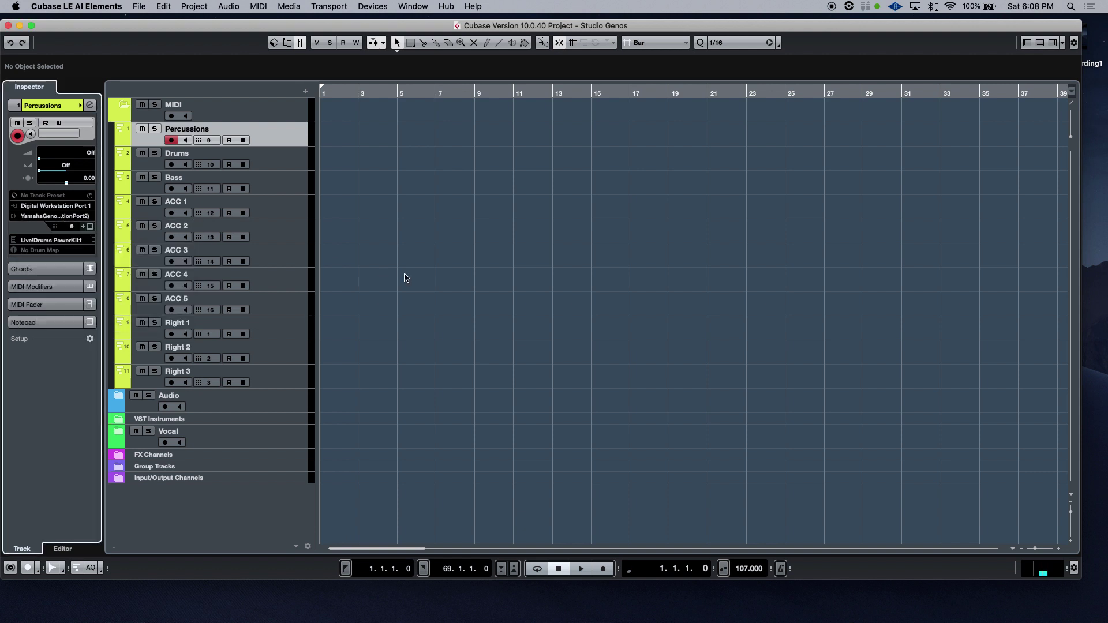
Remove the Yamaha Genos device from the MIDI Device Manager
click(376, 7)
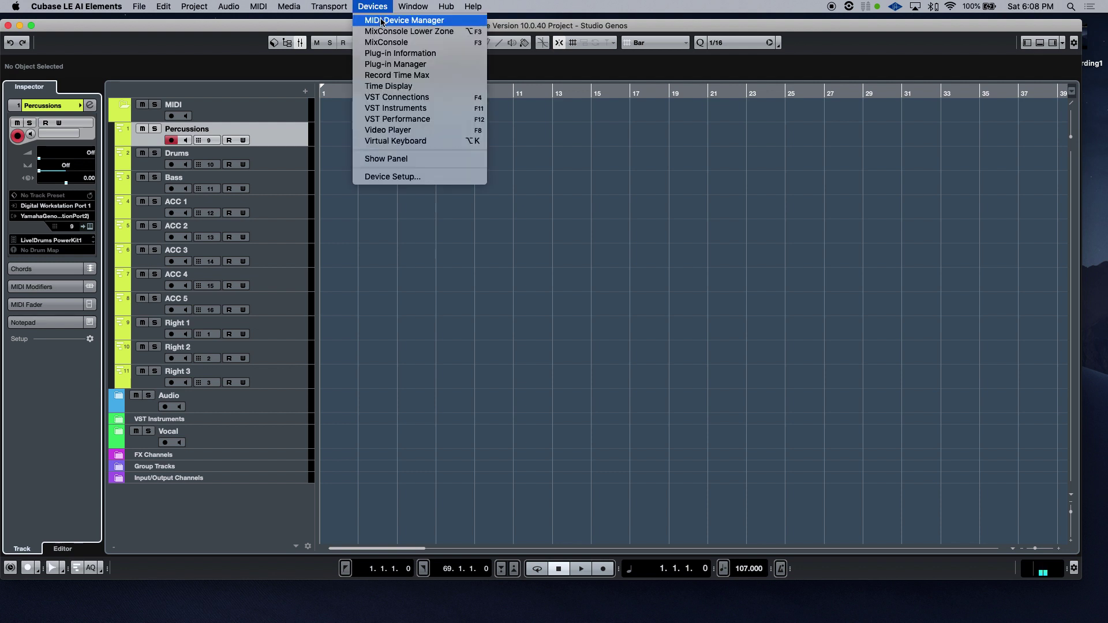
click(381, 21)
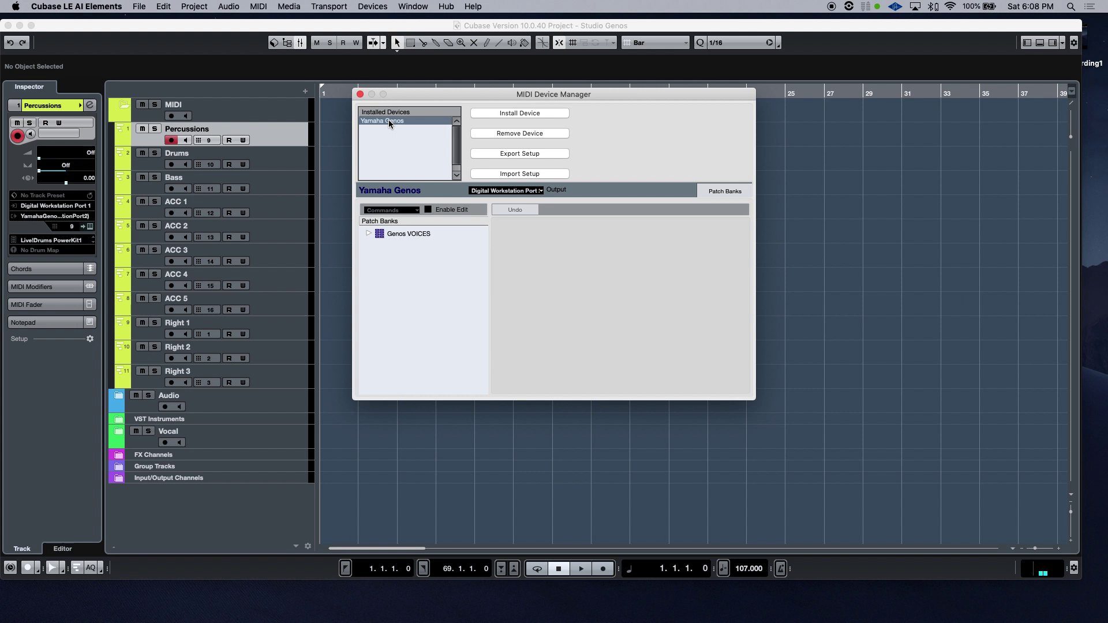
click(515, 134)
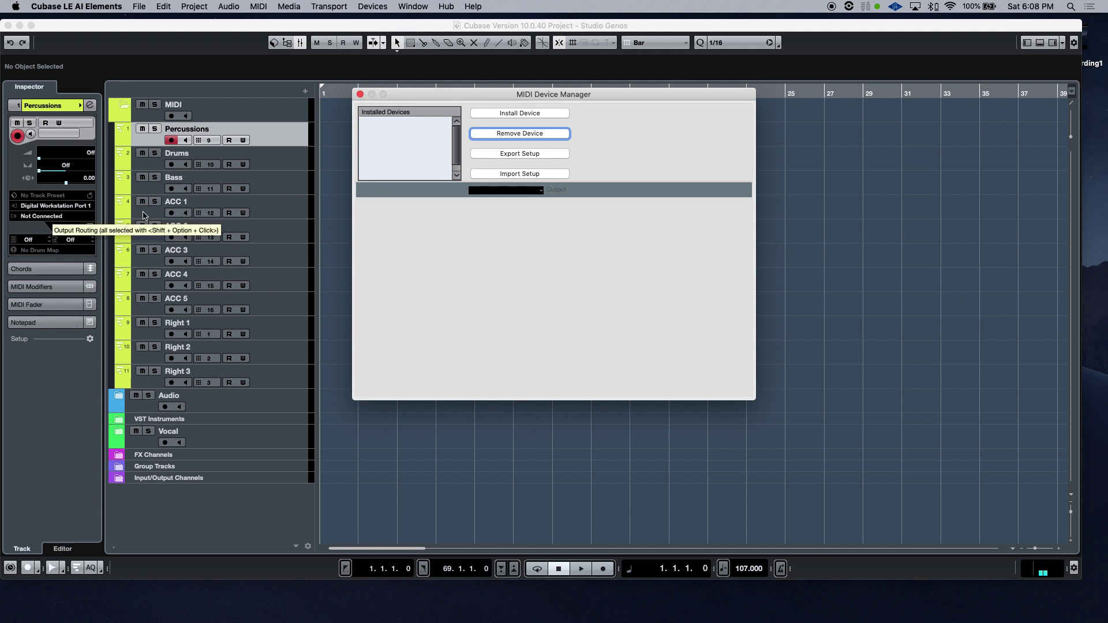
click(514, 113)
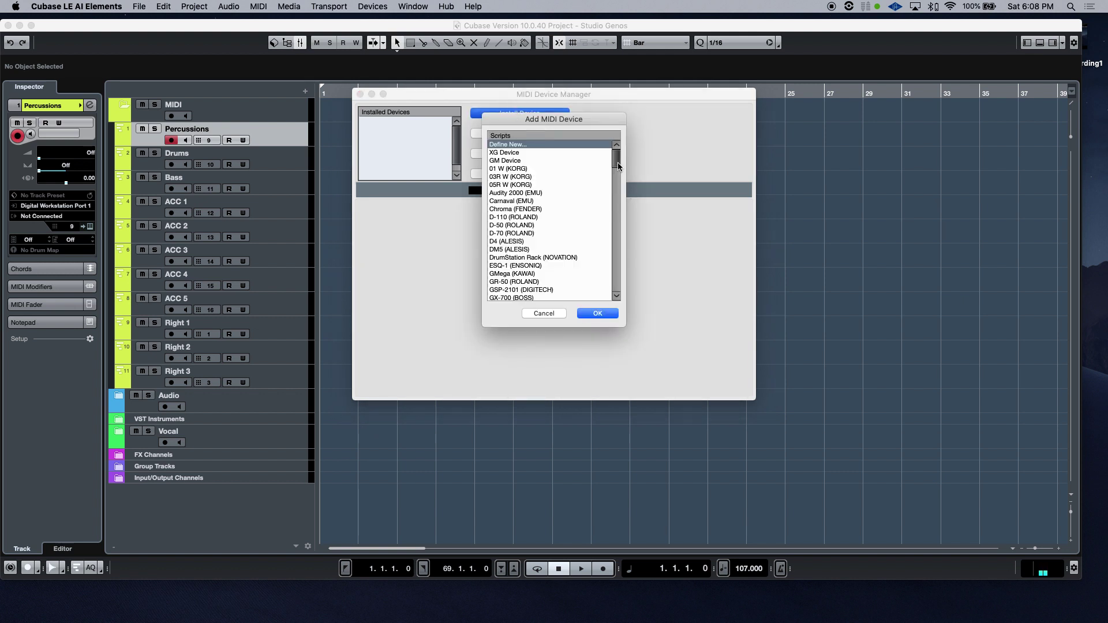
mouse_move(618, 162)
mouse_down()
mouse_move(619, 300)
mouse_move(617, 151)
mouse_up()
mouse_move(616, 166)
mouse_down()
mouse_move(616, 284)
mouse_move(613, 157)
mouse_up()
click(553, 313)
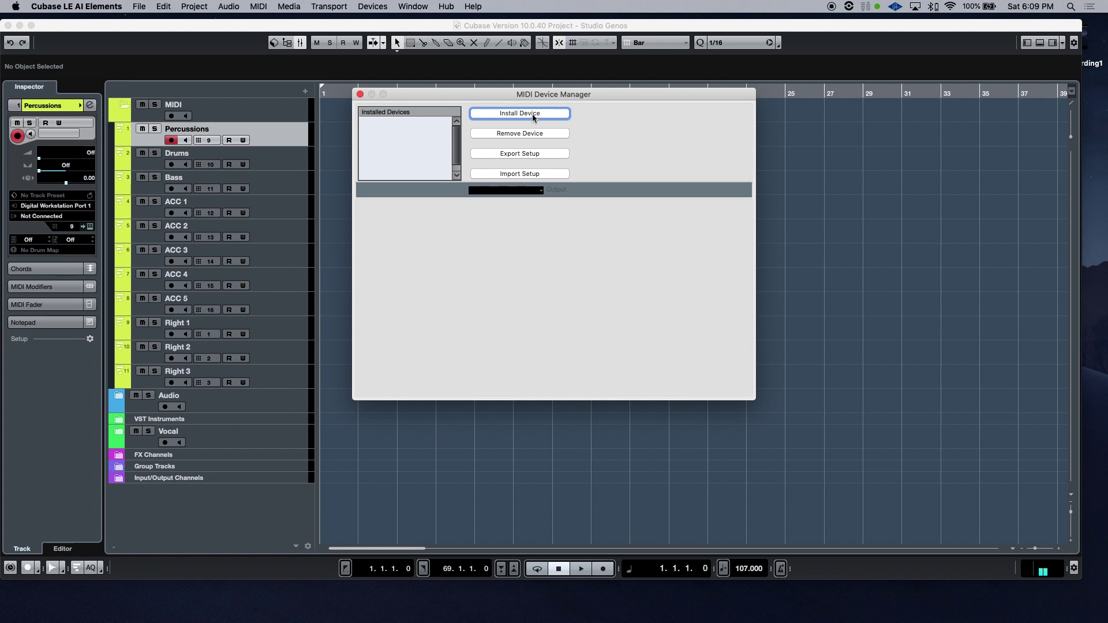
Import the Yamaha Genos device into the MIDI Device Manager from the setup file Yamaha GenosT.xml
click(510, 175)
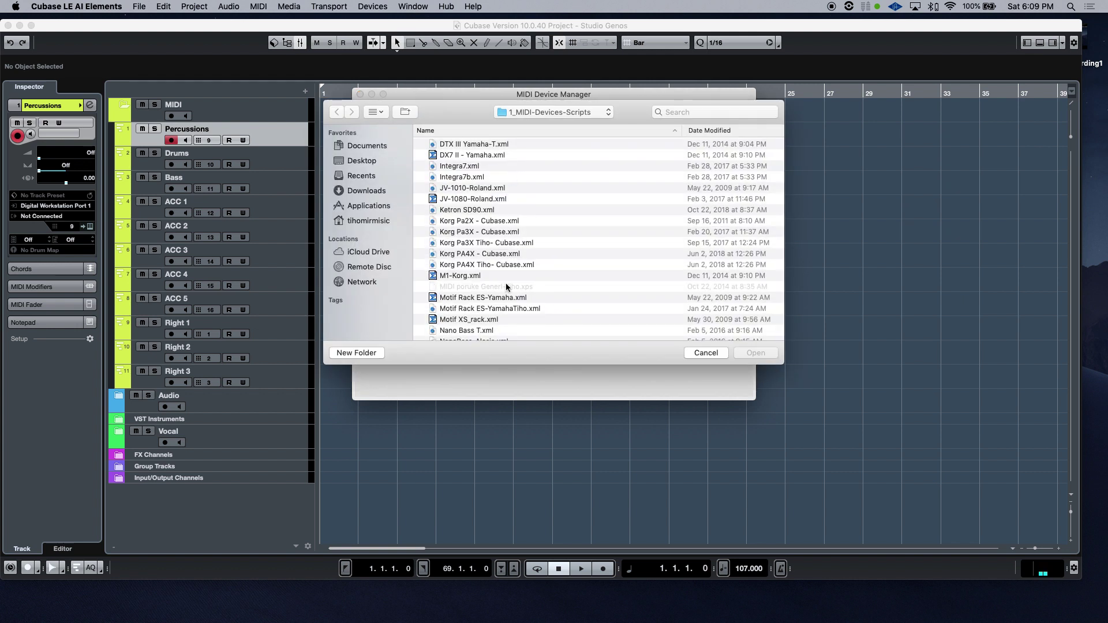
scroll(506, 289, down, 5)
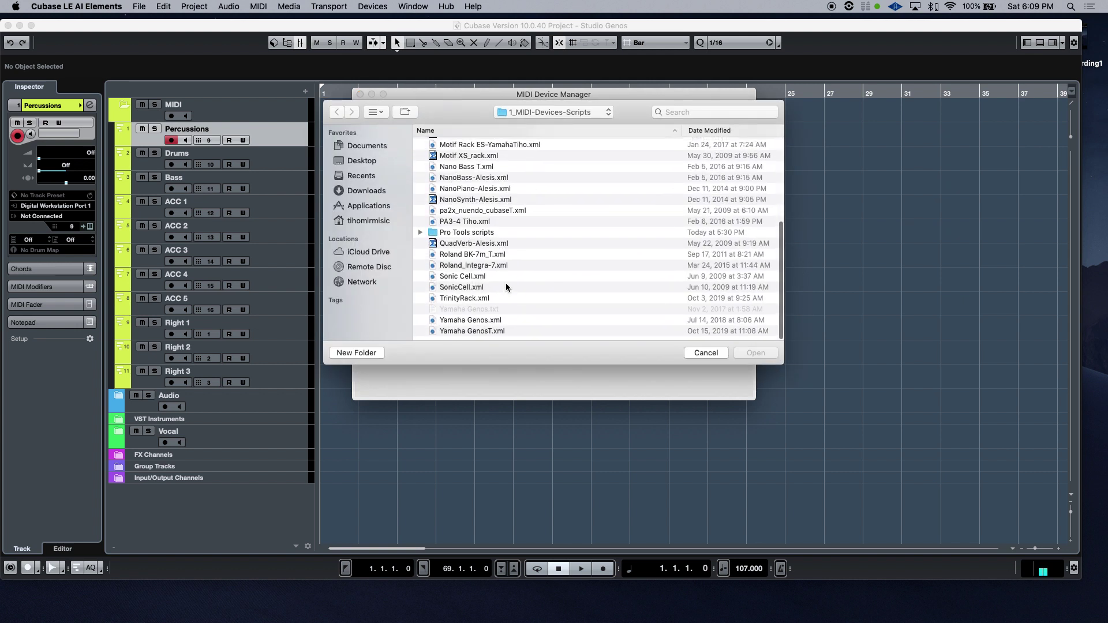
click(470, 335)
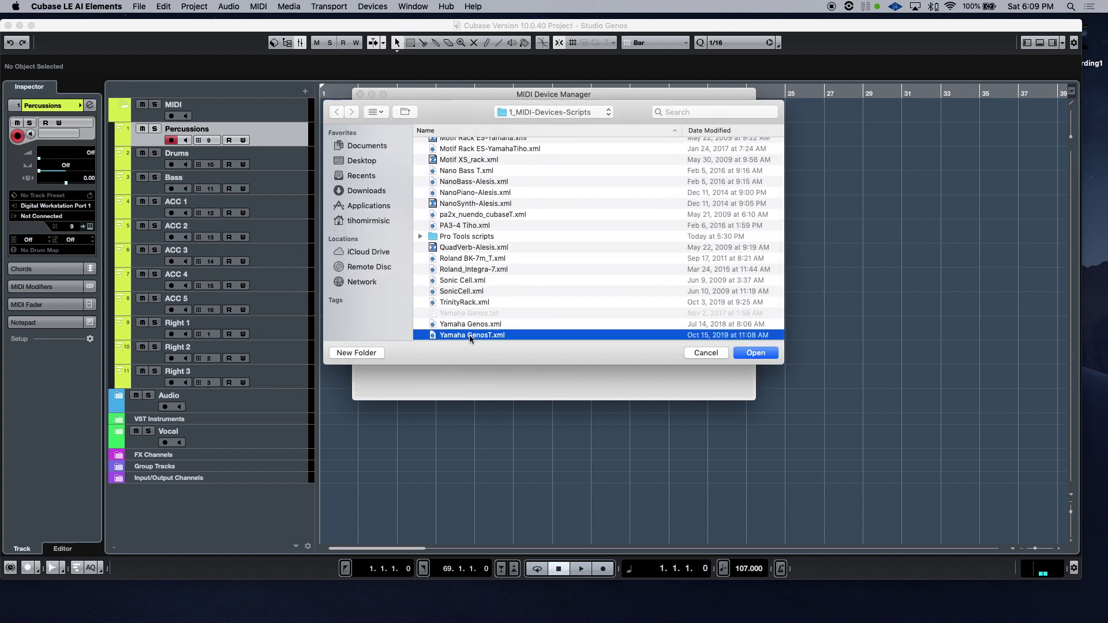
click(756, 352)
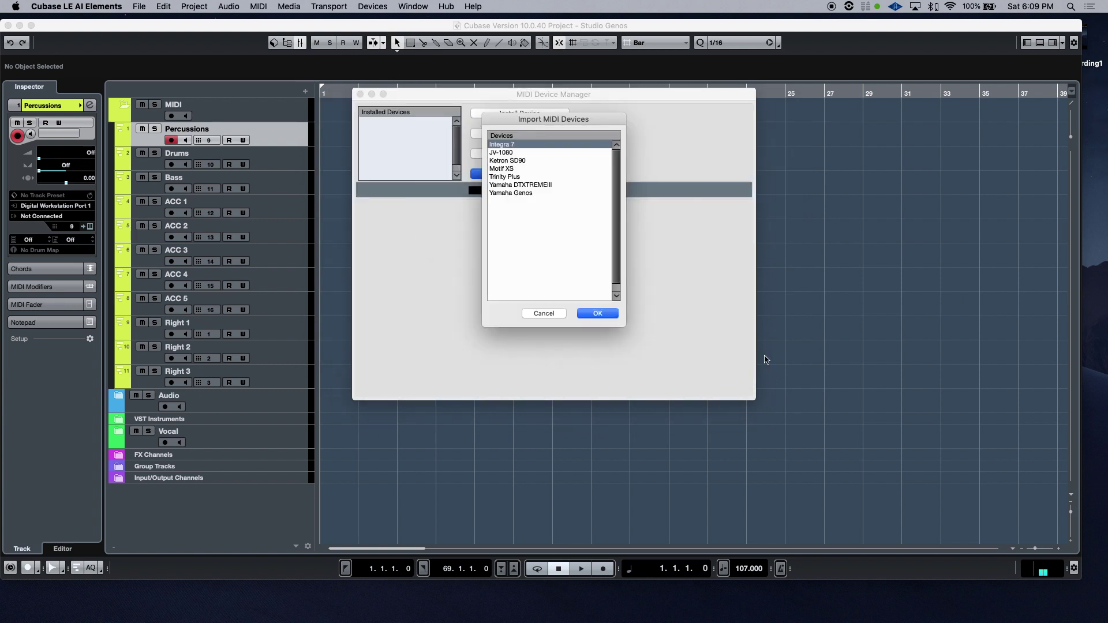
click(514, 192)
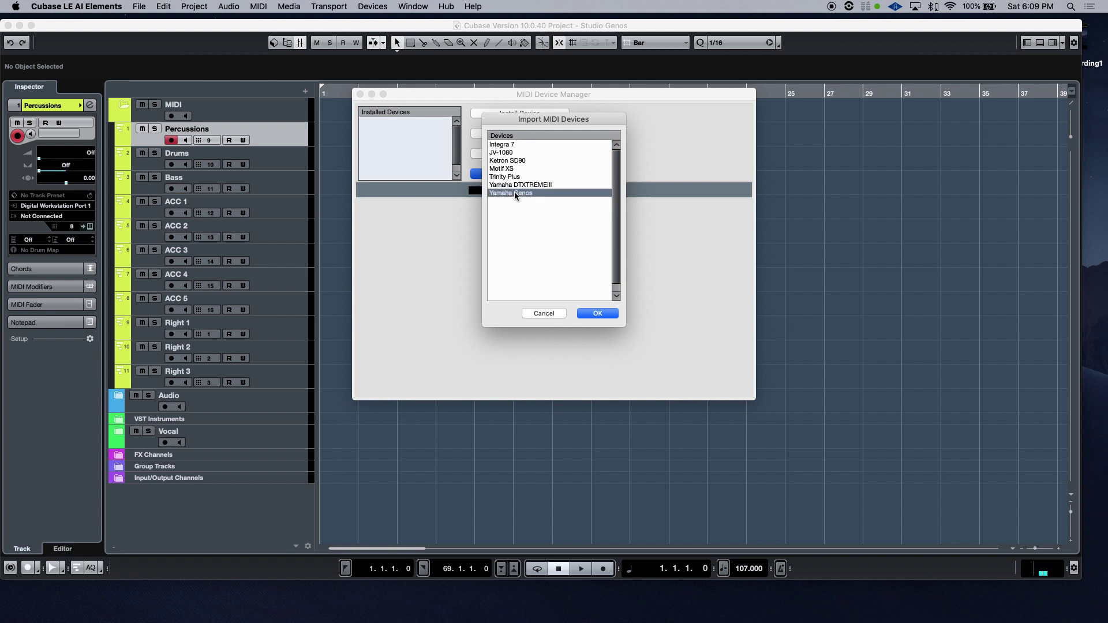
click(598, 313)
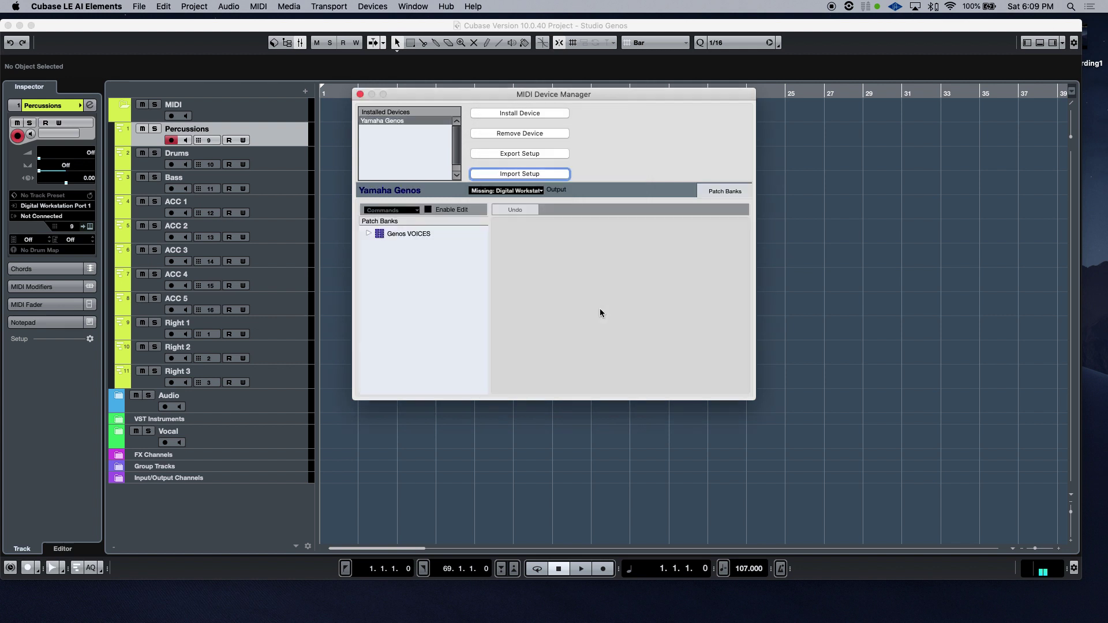
Set the Yamaha Genos device's output to Digital Workstation Port 2 and close the MIDI Device Manager
click(507, 190)
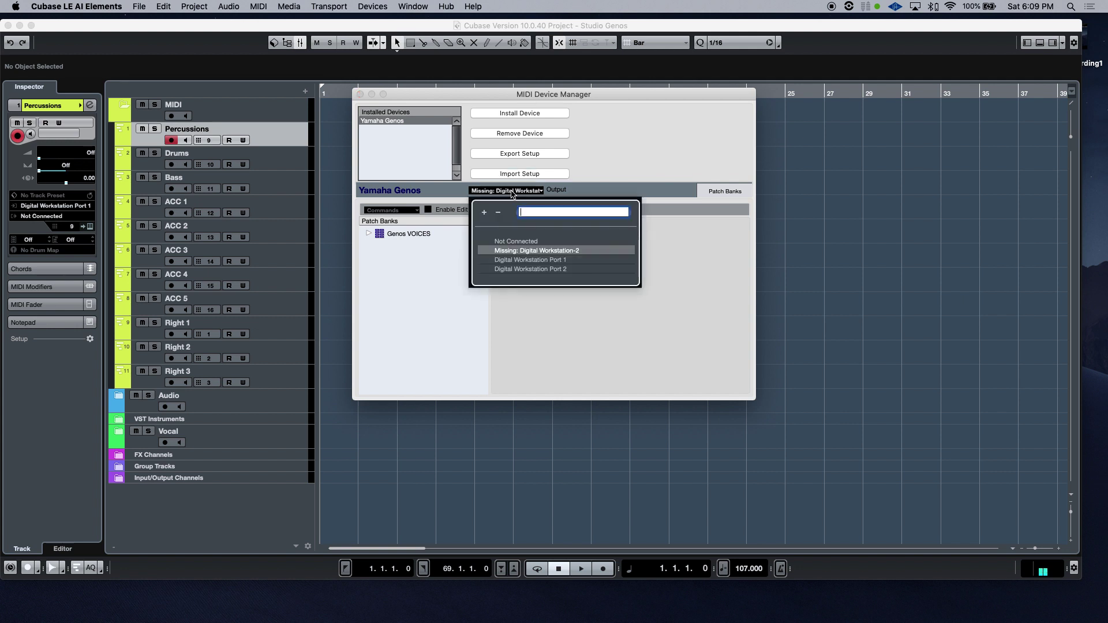
click(543, 269)
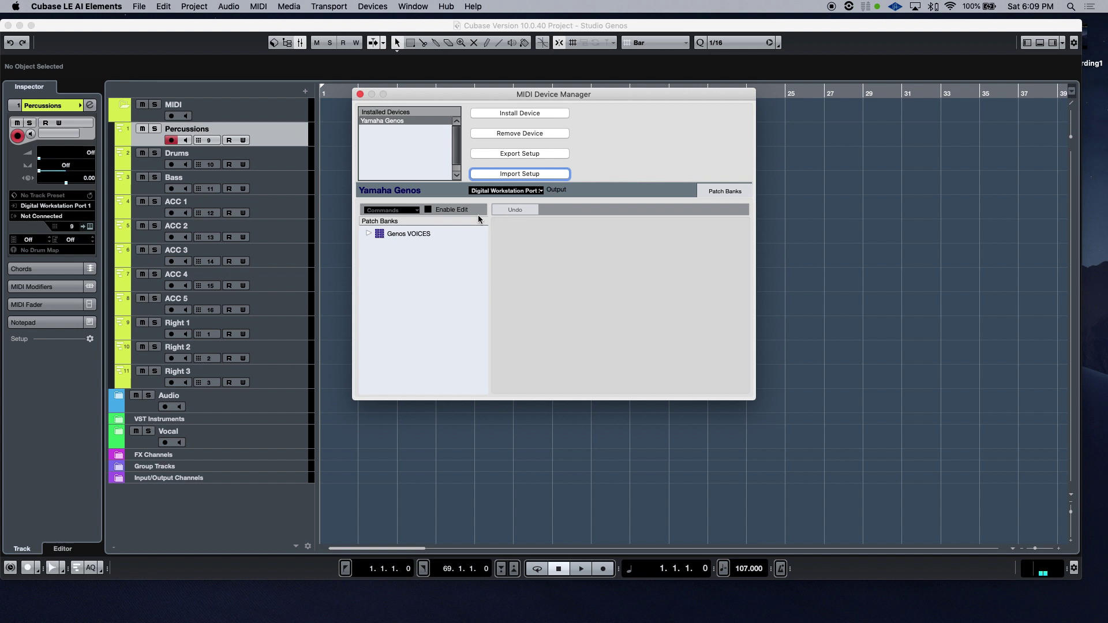
click(360, 94)
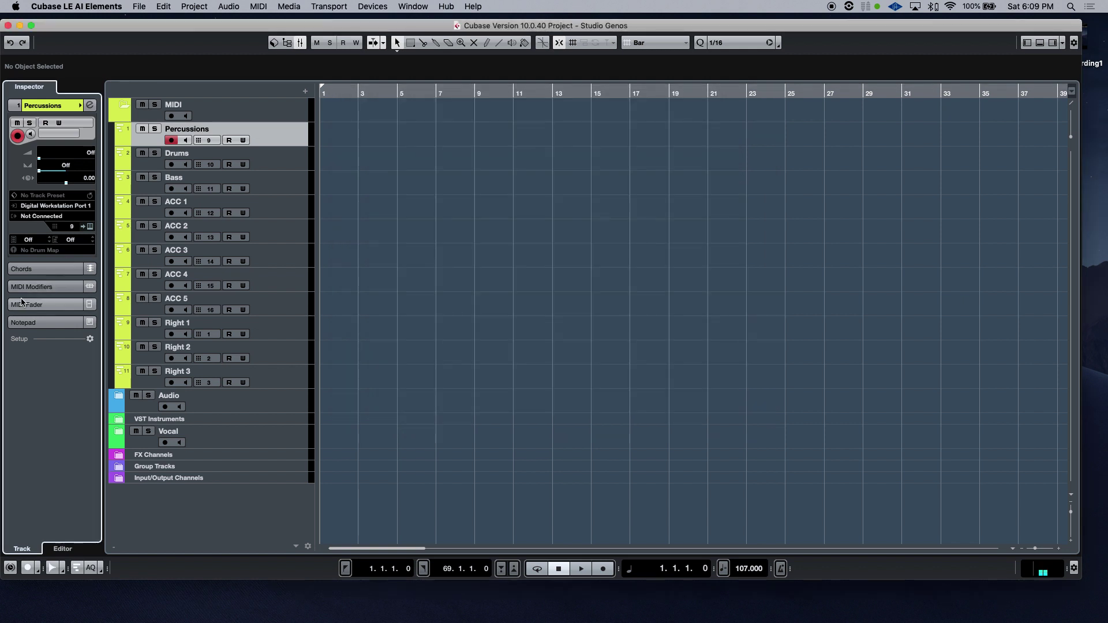
Route the ACC 2 track's MIDI output to Yamaha Genos (Digital Workstation Port 2)
click(147, 238)
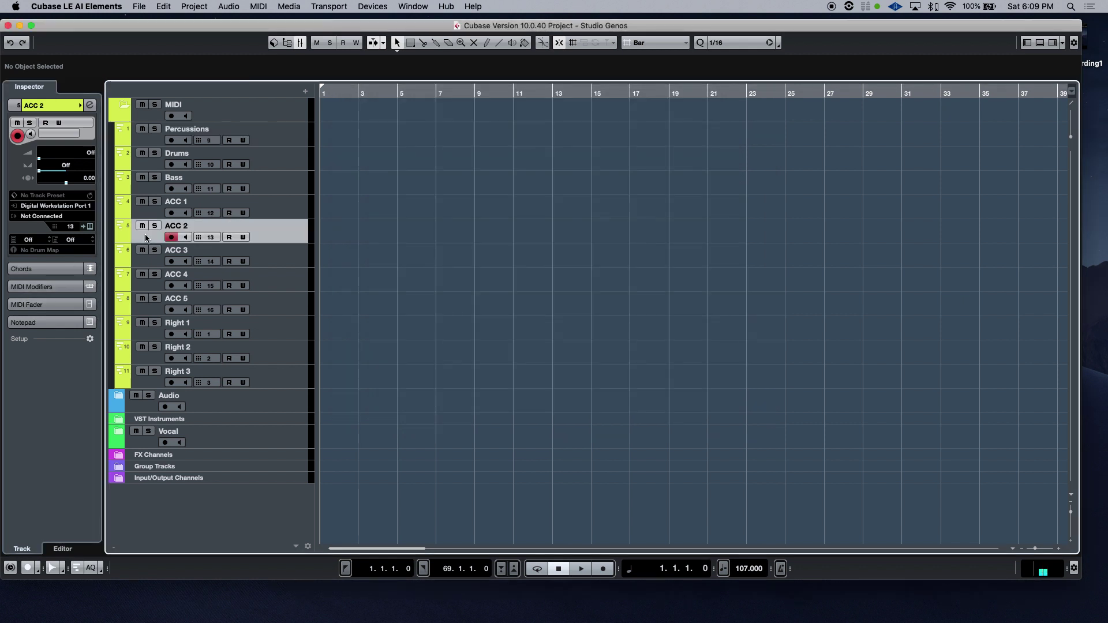
click(52, 218)
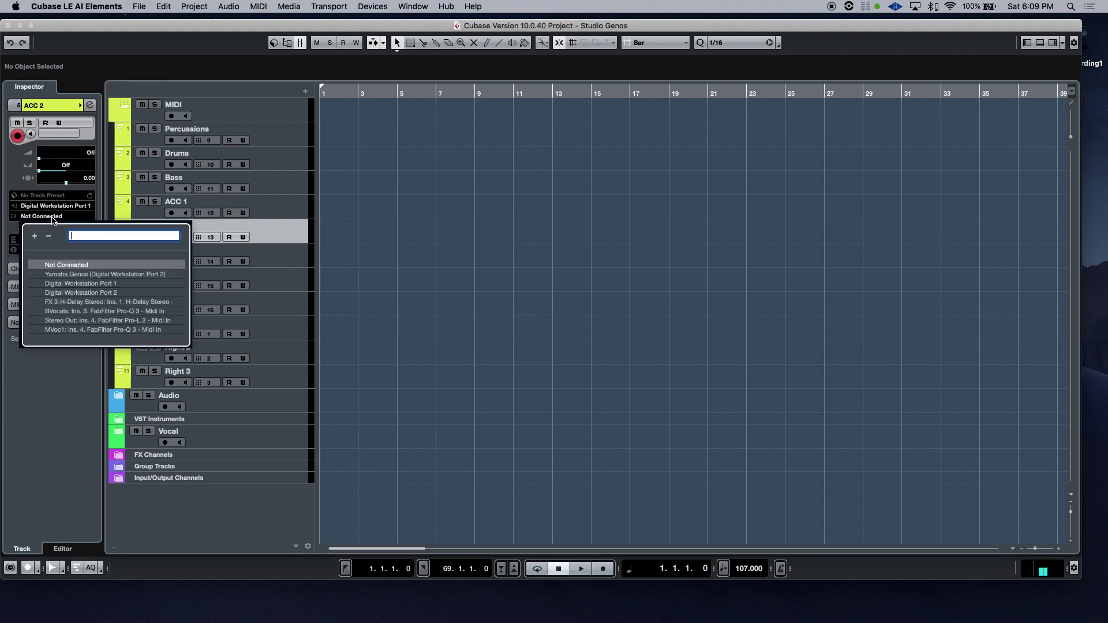
click(74, 275)
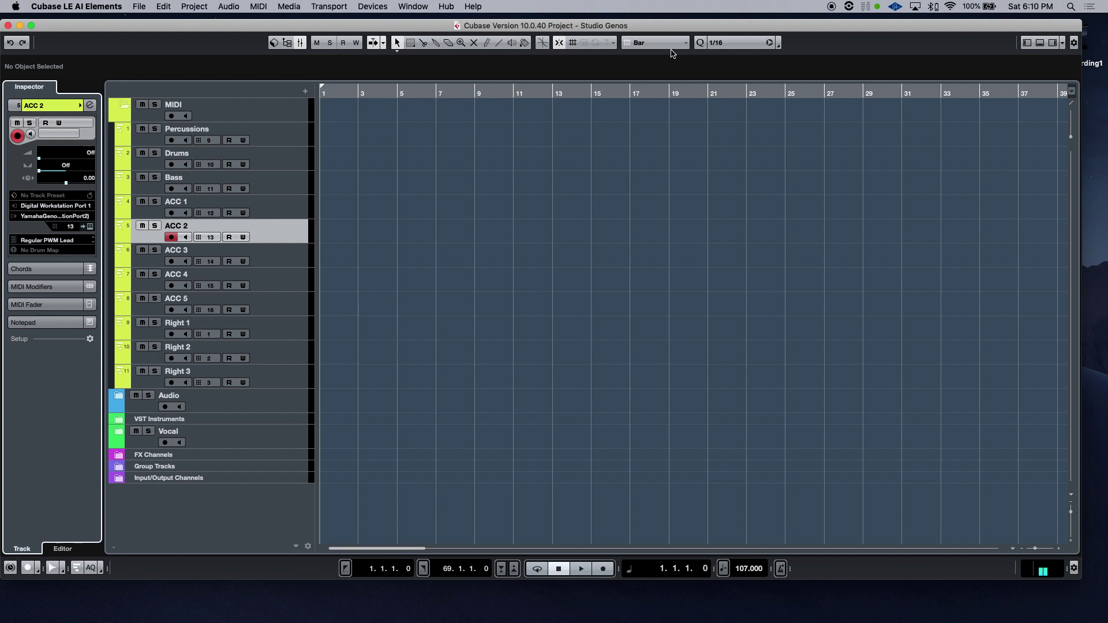
Close the Studio Genos project without saving and reopen it with Studio Music as project folder, dismissing the plug-in warning and leaving missing ports unmapped
click(7, 26)
click(537, 219)
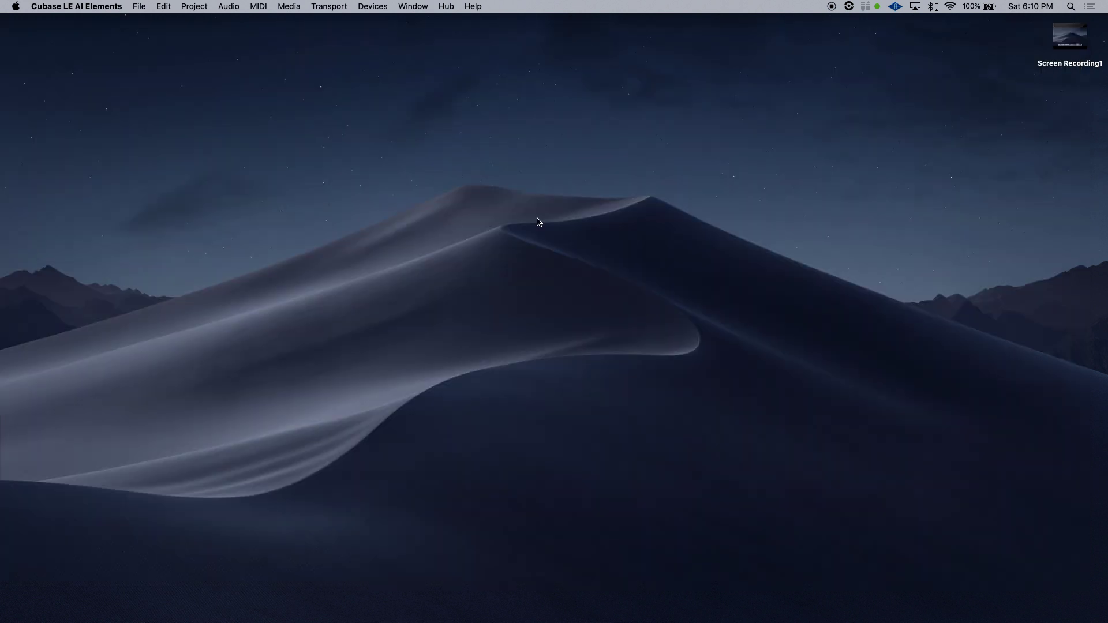
click(141, 7)
mouse_move(221, 231)
click(296, 231)
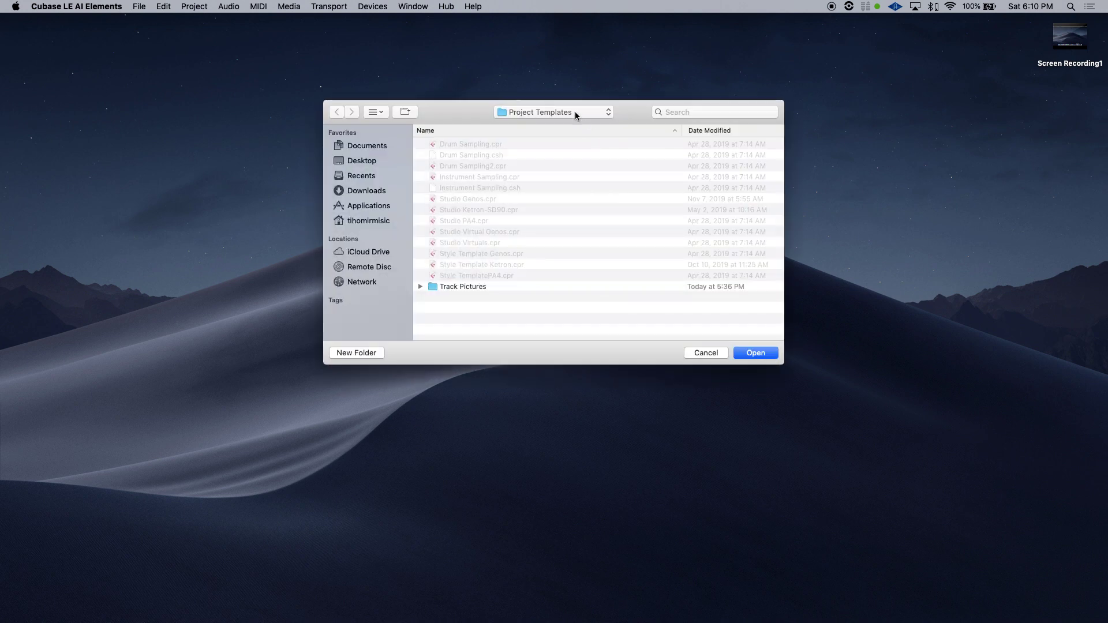
click(575, 112)
click(548, 124)
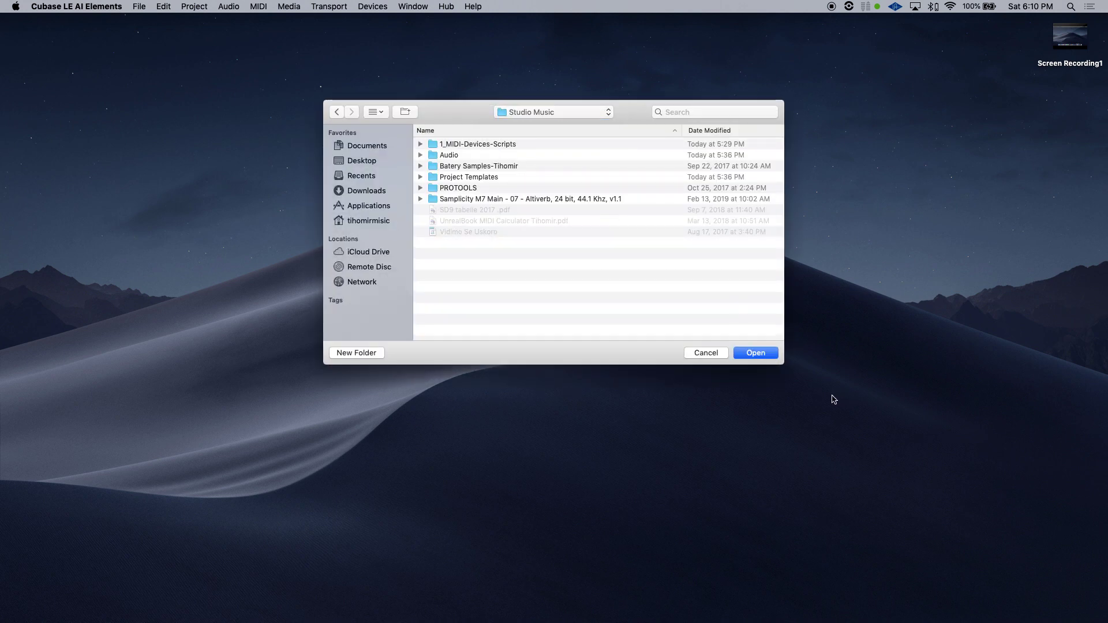
click(762, 354)
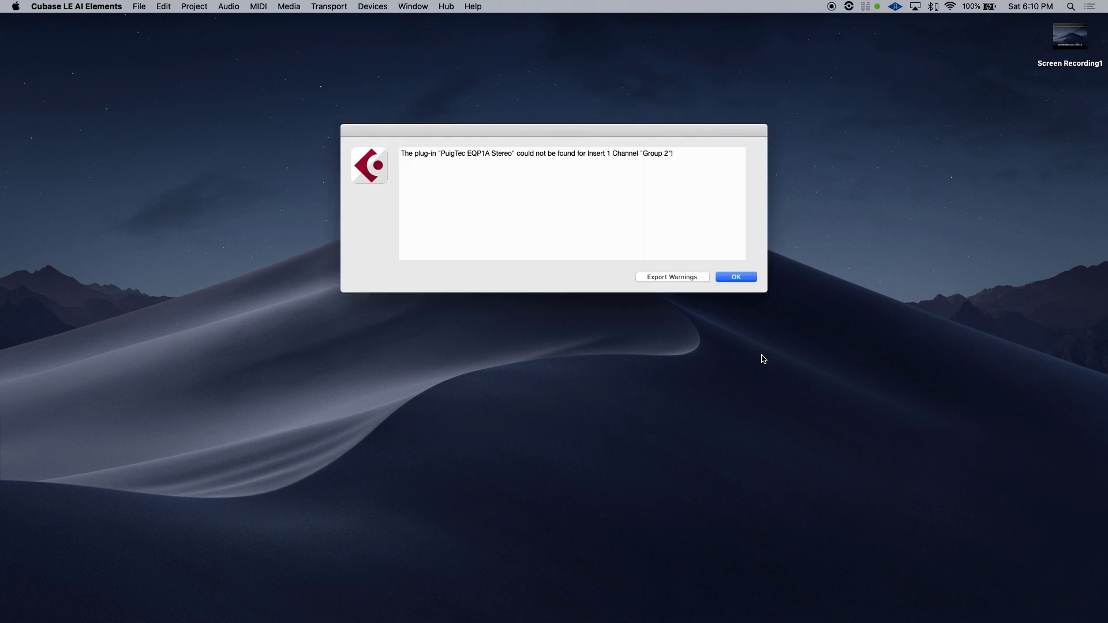
click(734, 278)
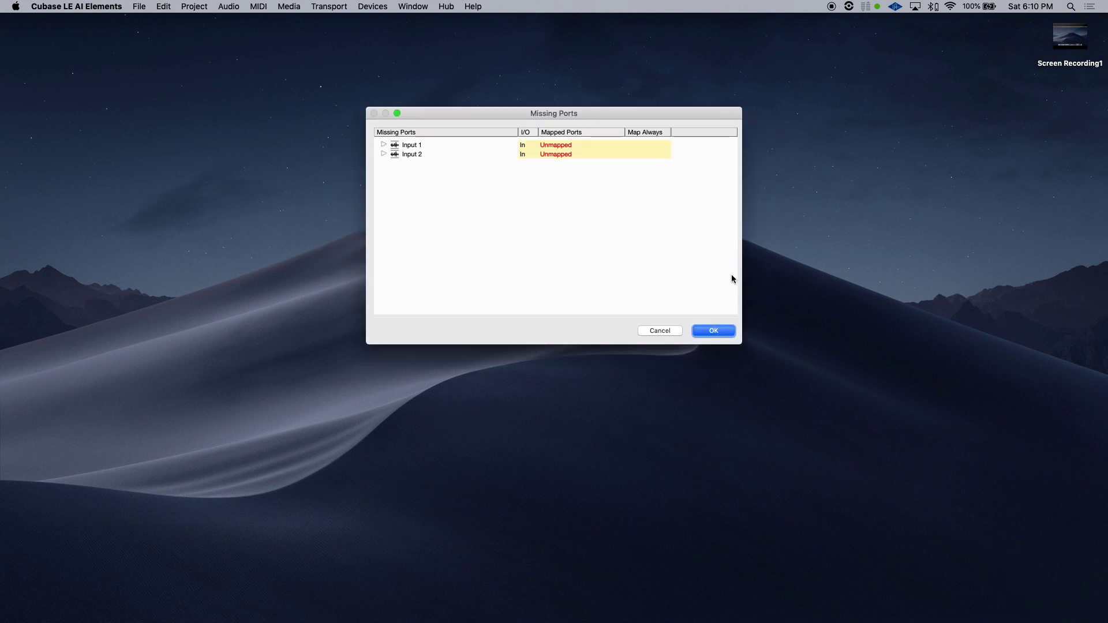
click(726, 330)
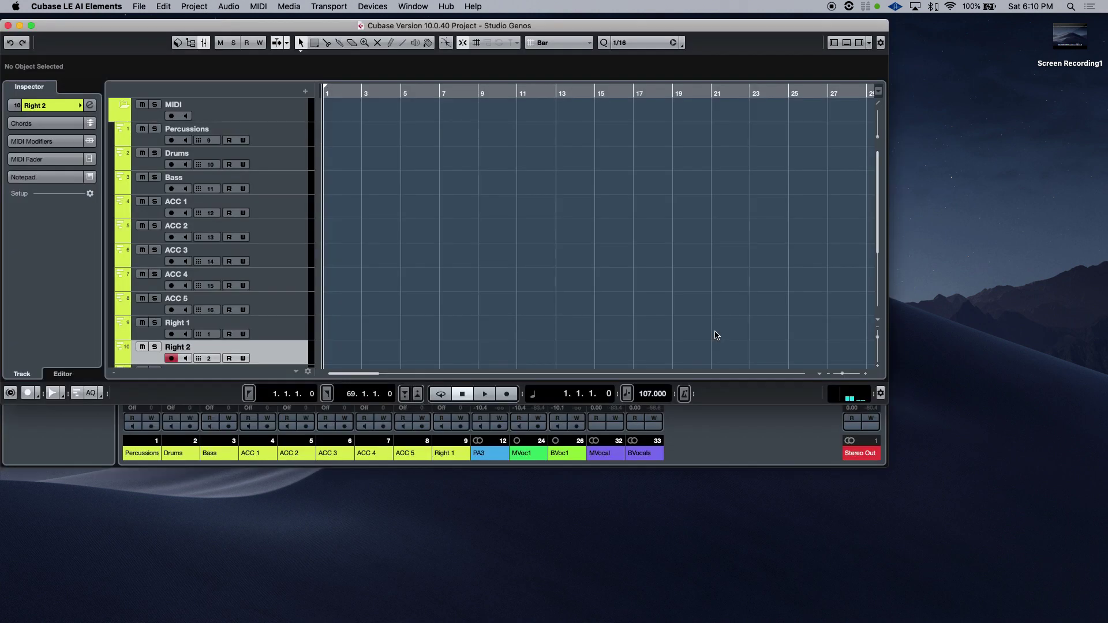
Examine the ACC 3 track's output routing and the Genos sound categories available in its program list, including Genos Organ
click(152, 262)
click(64, 107)
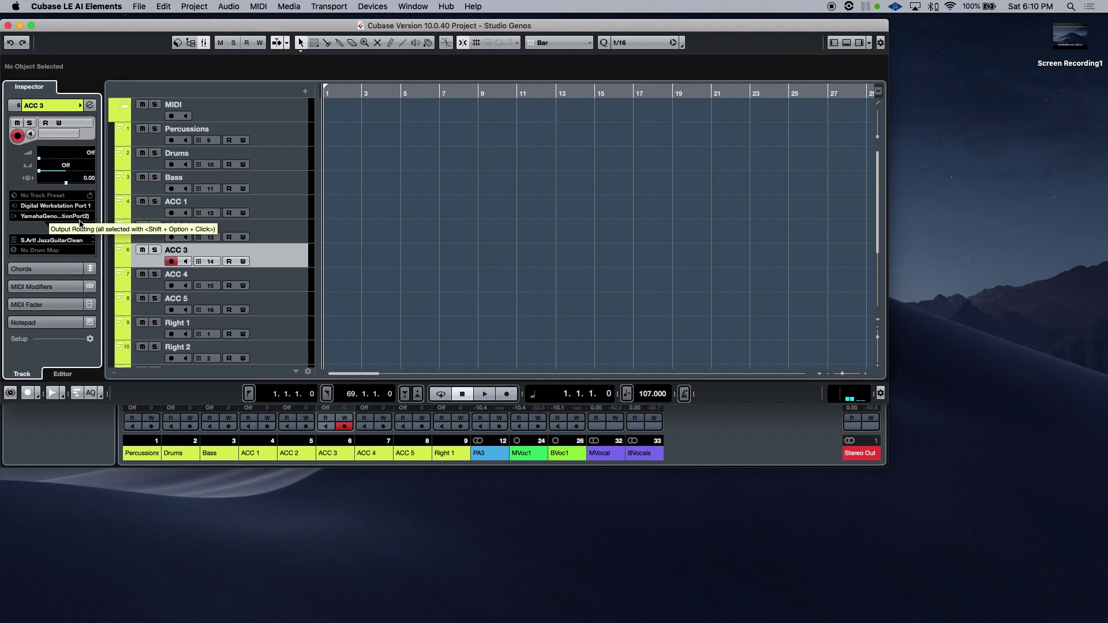
click(57, 240)
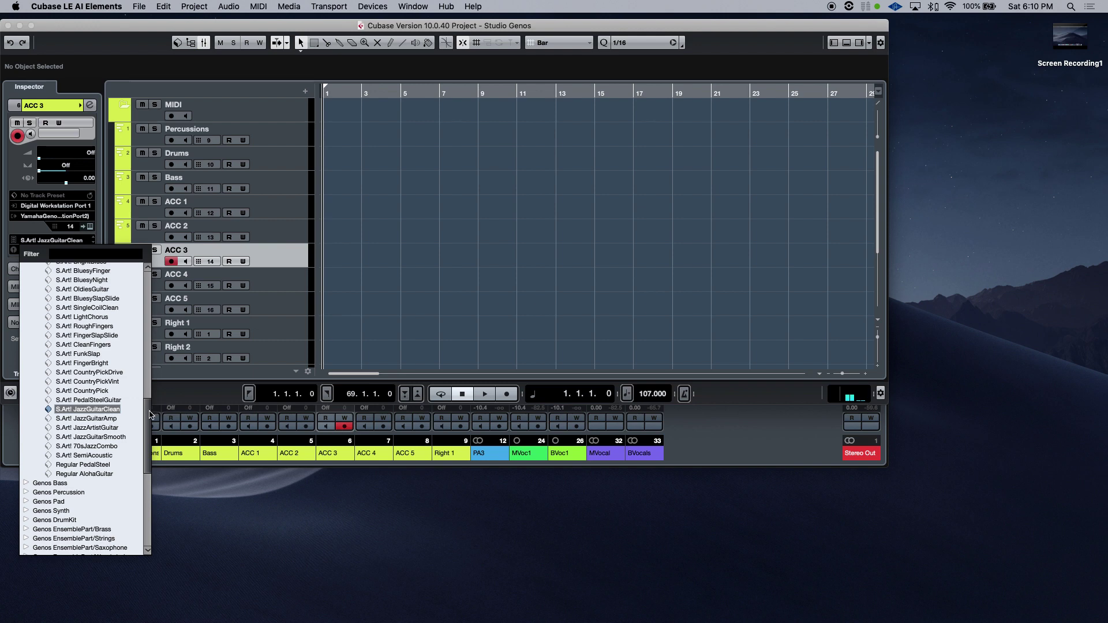
drag(150, 415, 153, 281)
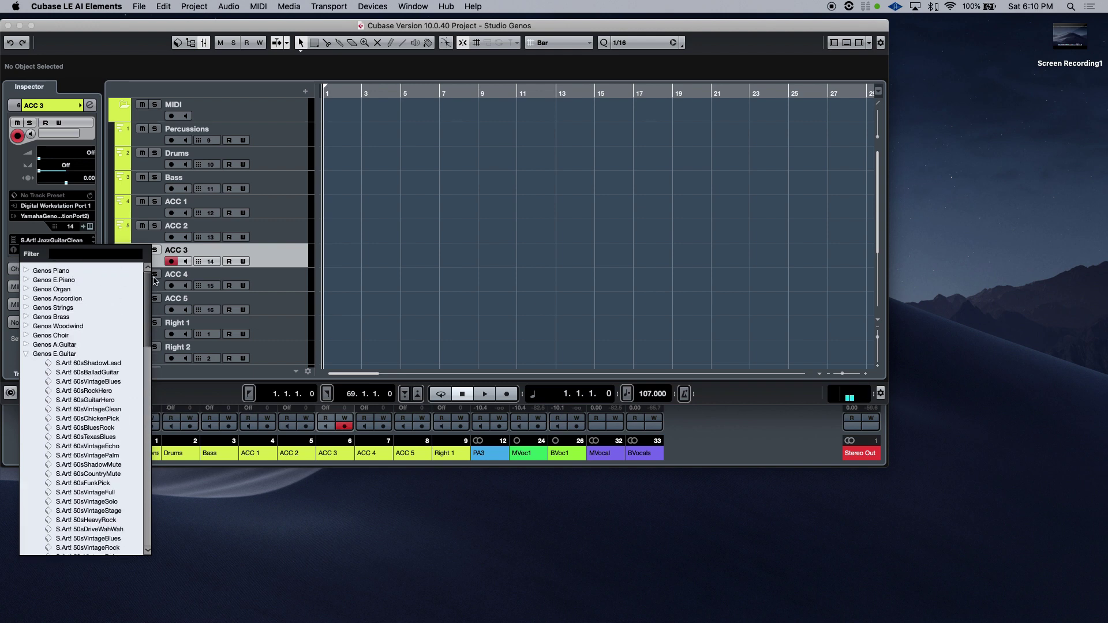
click(25, 354)
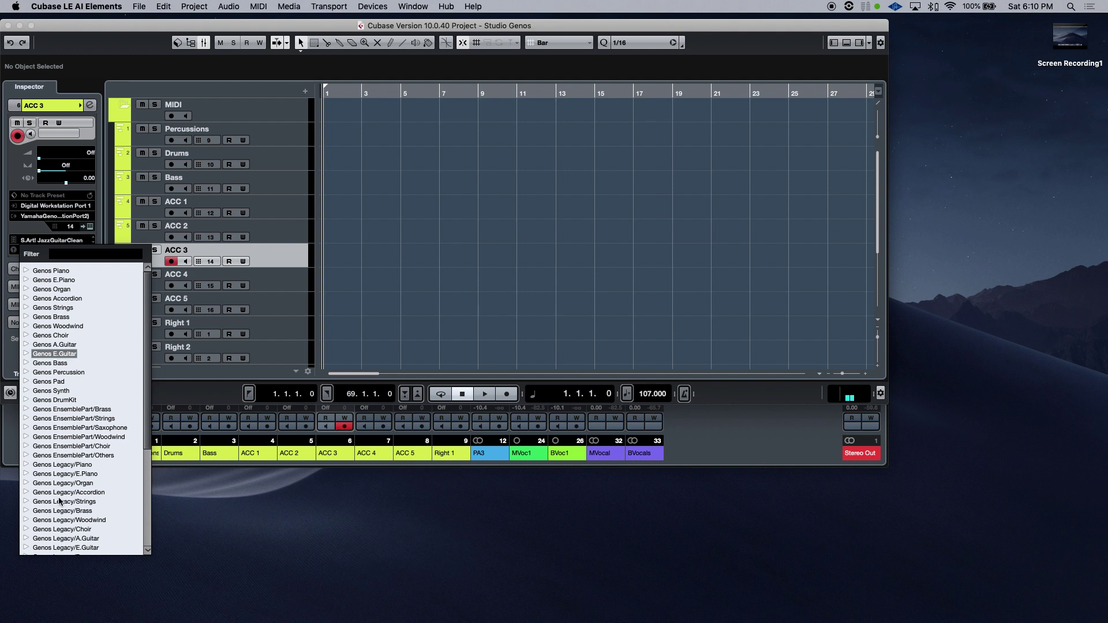
click(25, 289)
click(26, 290)
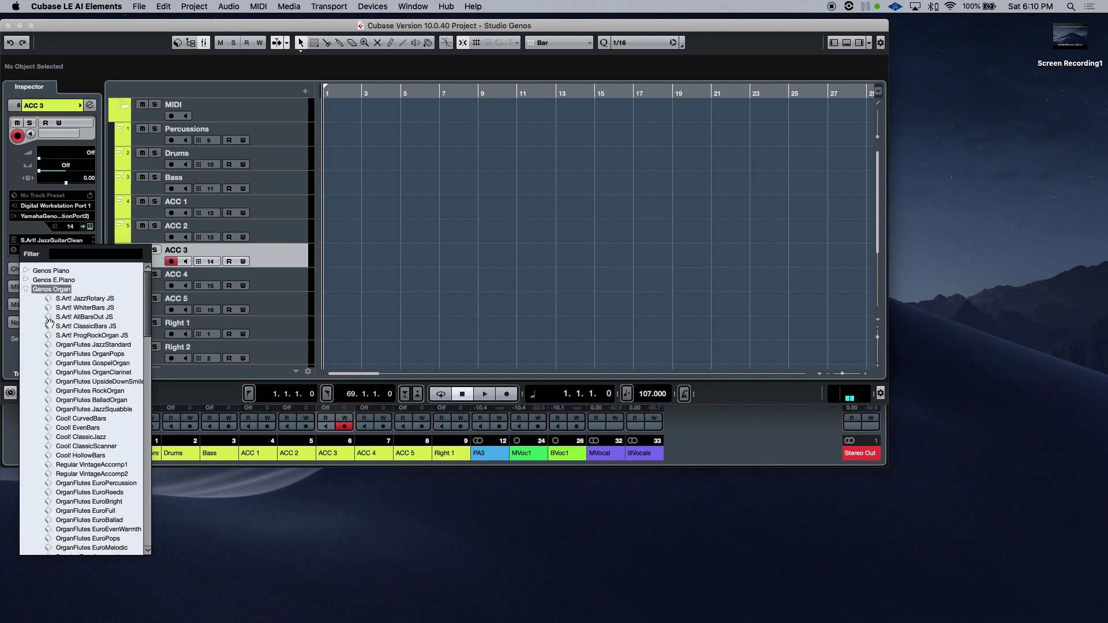
click(26, 290)
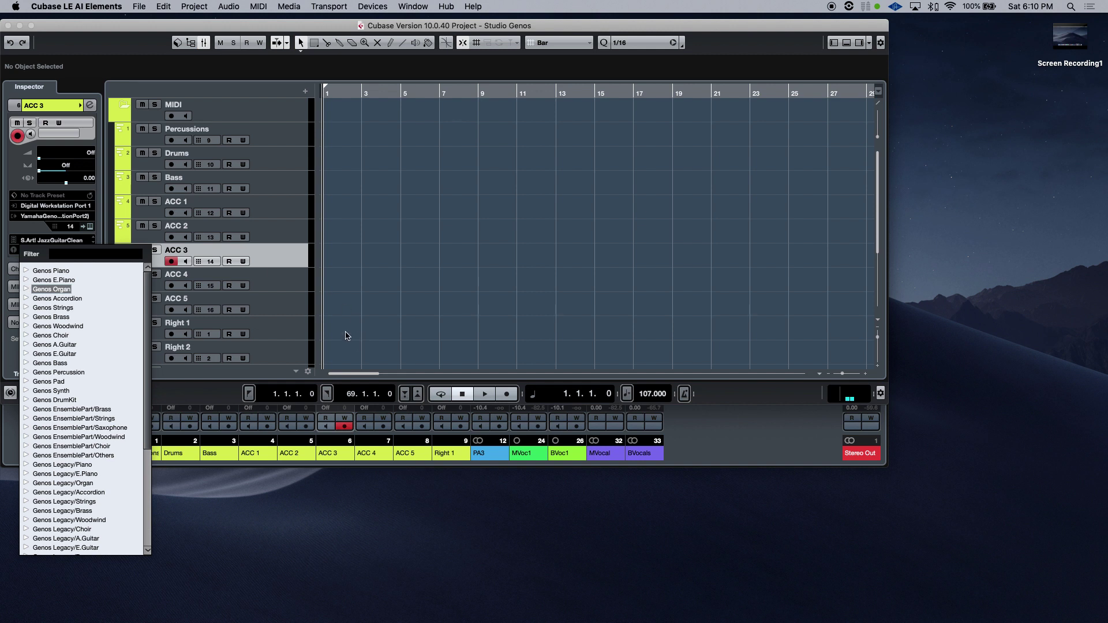
click(353, 300)
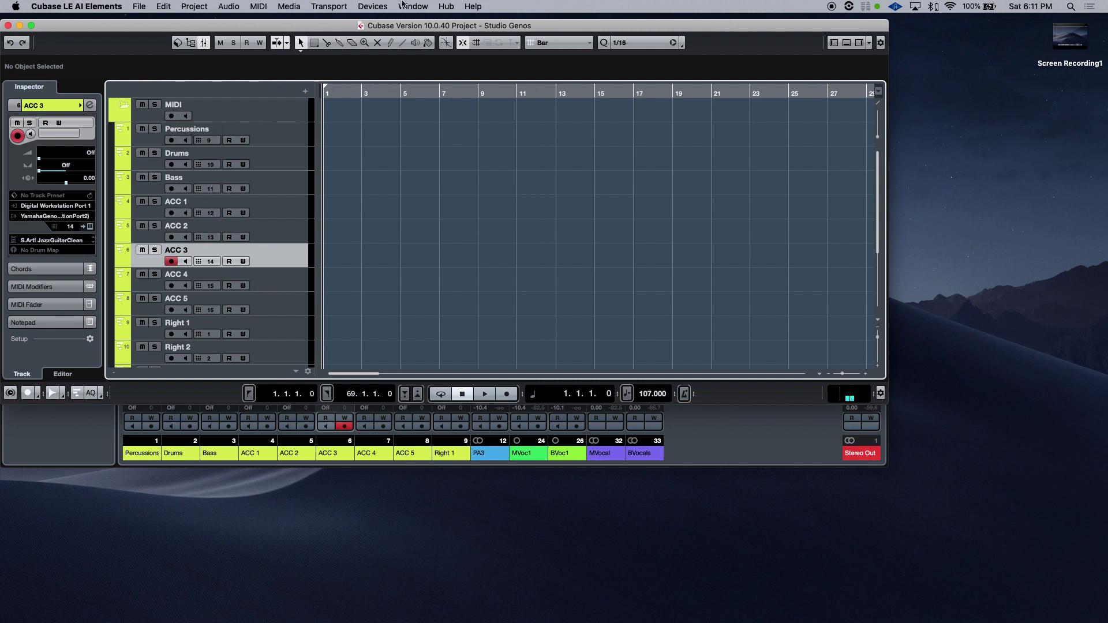
Enable Digital Workstation Port 1 as a MIDI Clock destination in the Project Synchronization Setup
click(337, 9)
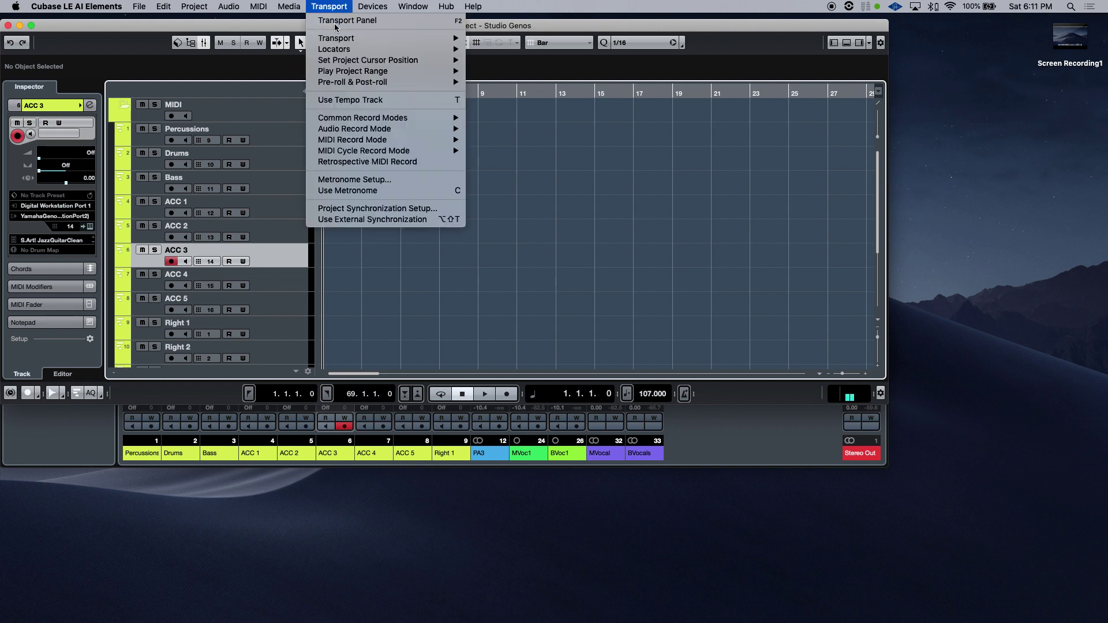
click(371, 210)
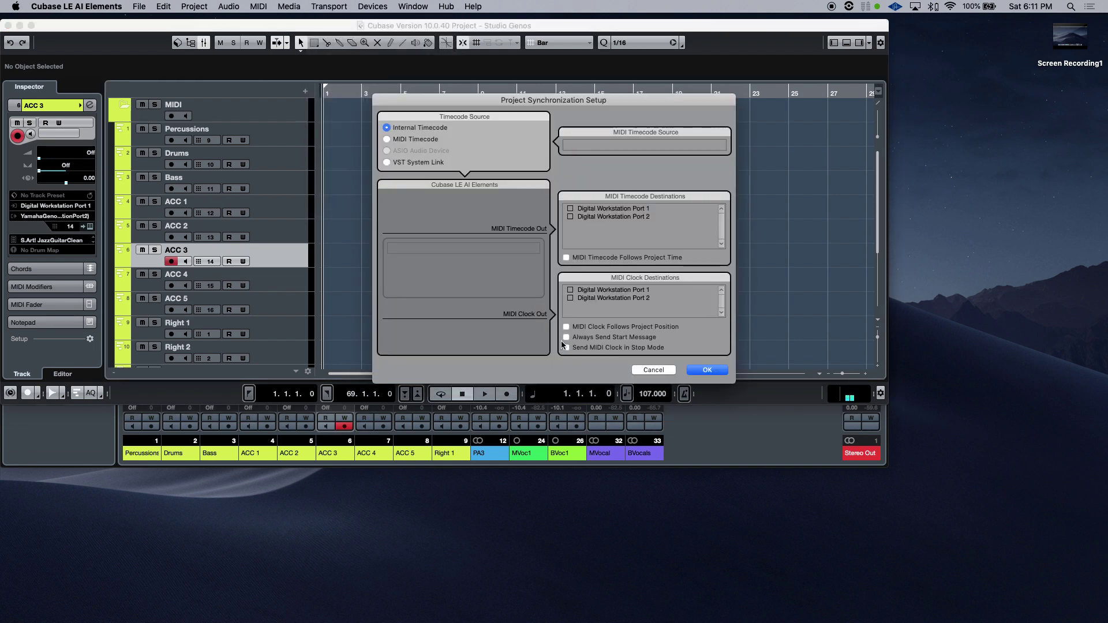
click(570, 292)
click(707, 370)
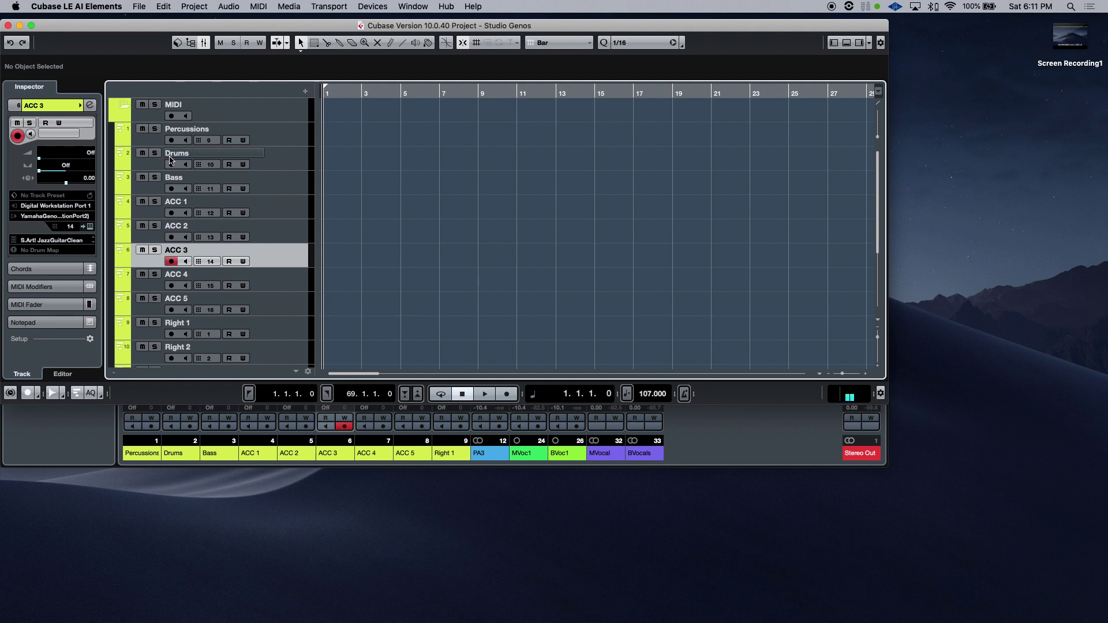
Record-enable all tracks in the MIDI folder and record a test take of about two bars from the project start
click(170, 117)
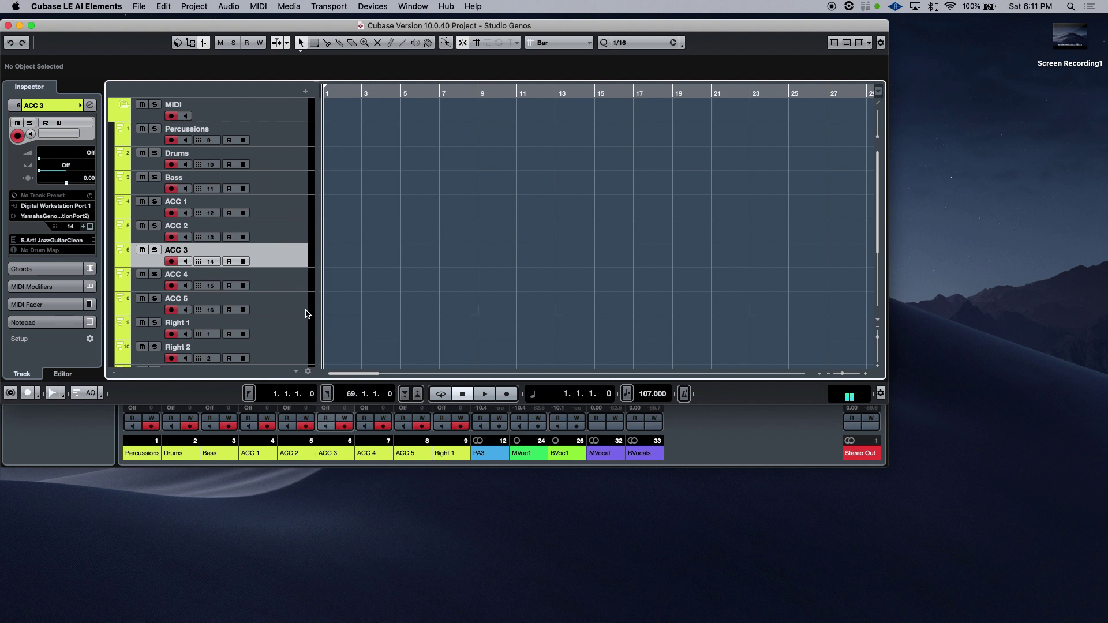
click(507, 395)
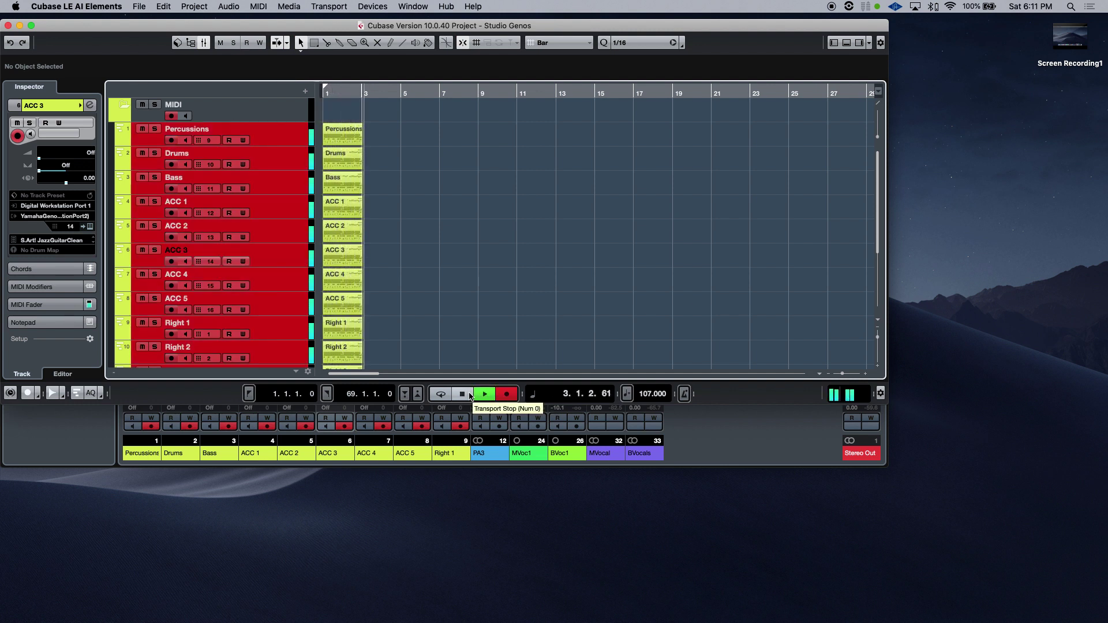
click(470, 396)
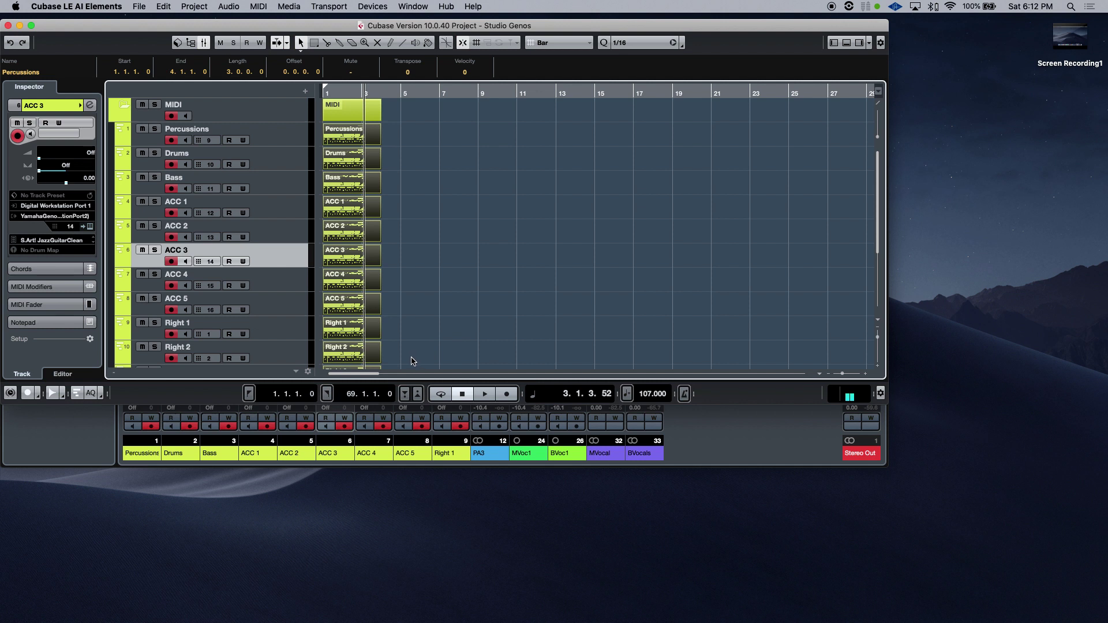
Delete the recorded parts from all MIDI tracks and return the project cursor to the start
drag(413, 361, 327, 140)
key(Delete)
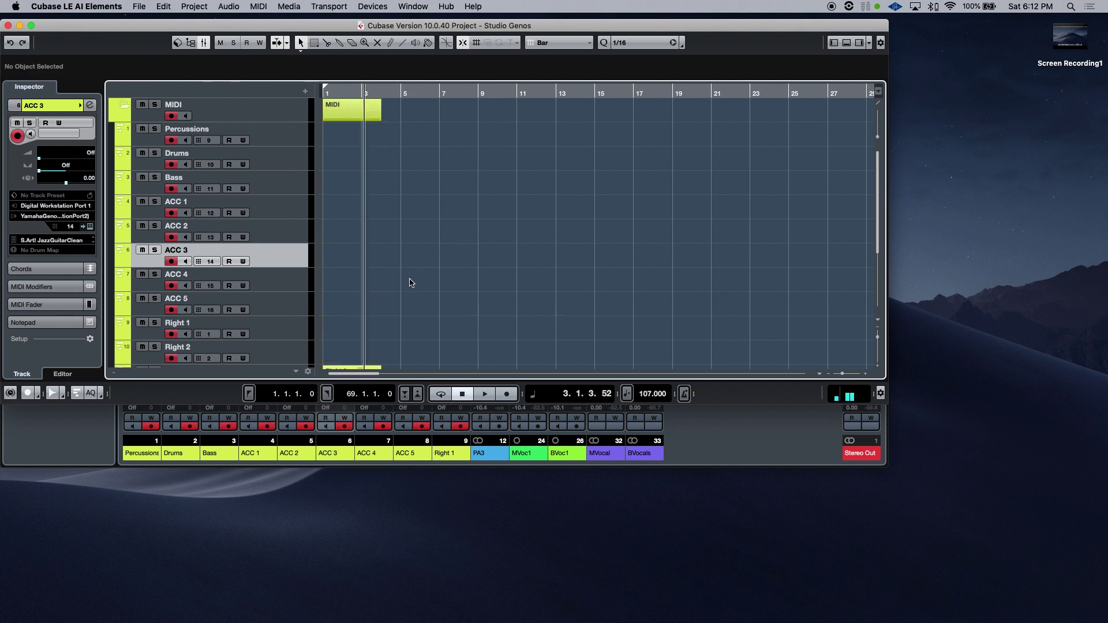
click(340, 118)
key(Delete)
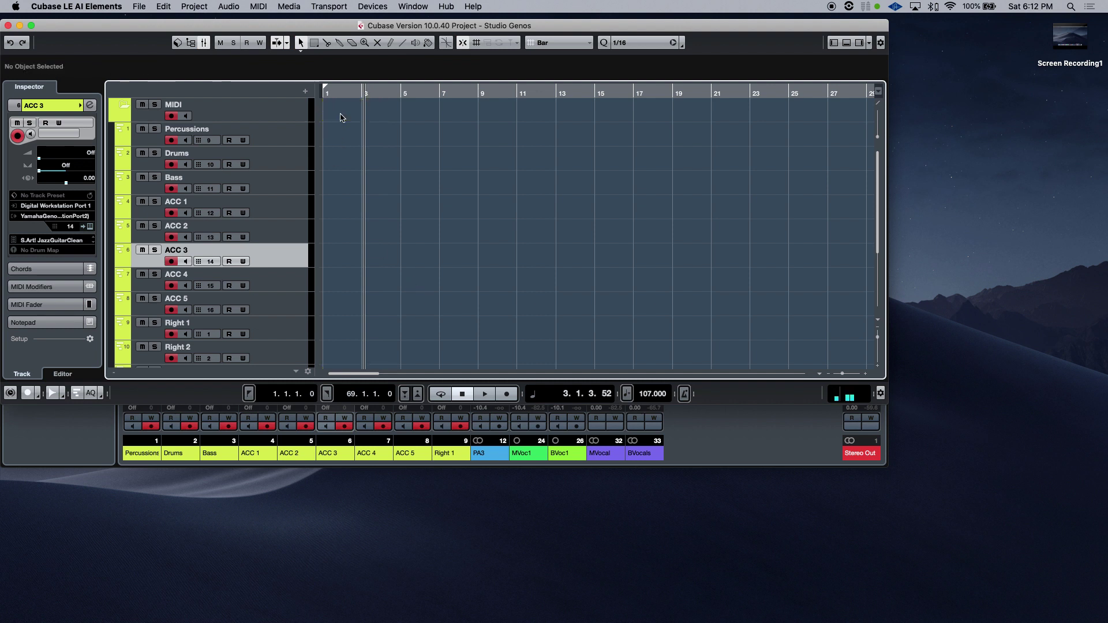
drag(350, 91, 318, 94)
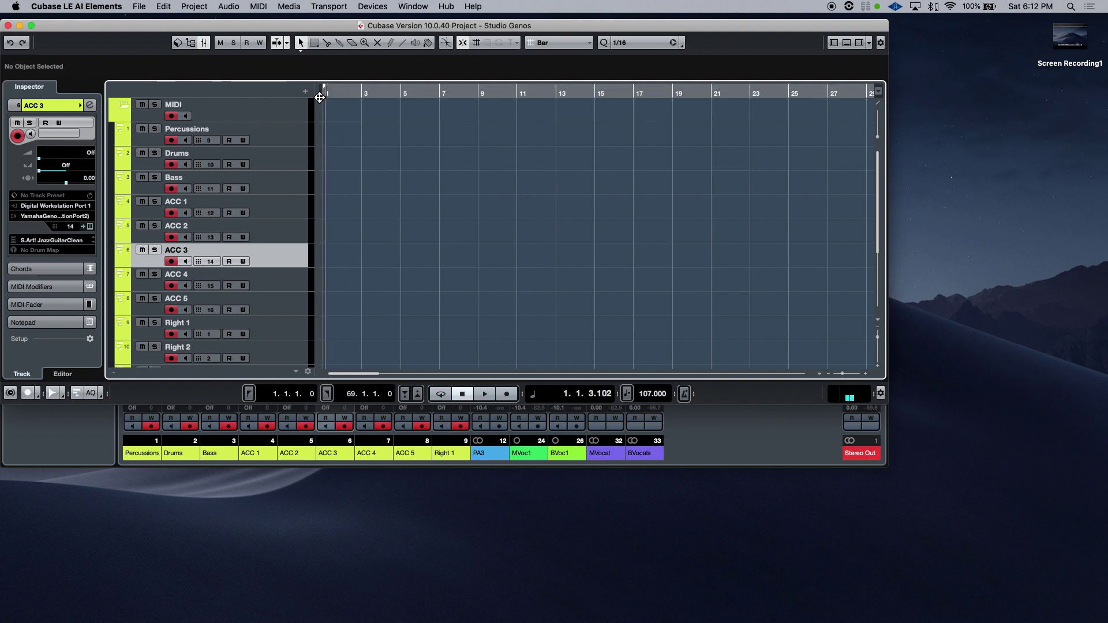
Remove the MIDI tracks from Drums through Right 2 from the project
click(269, 354)
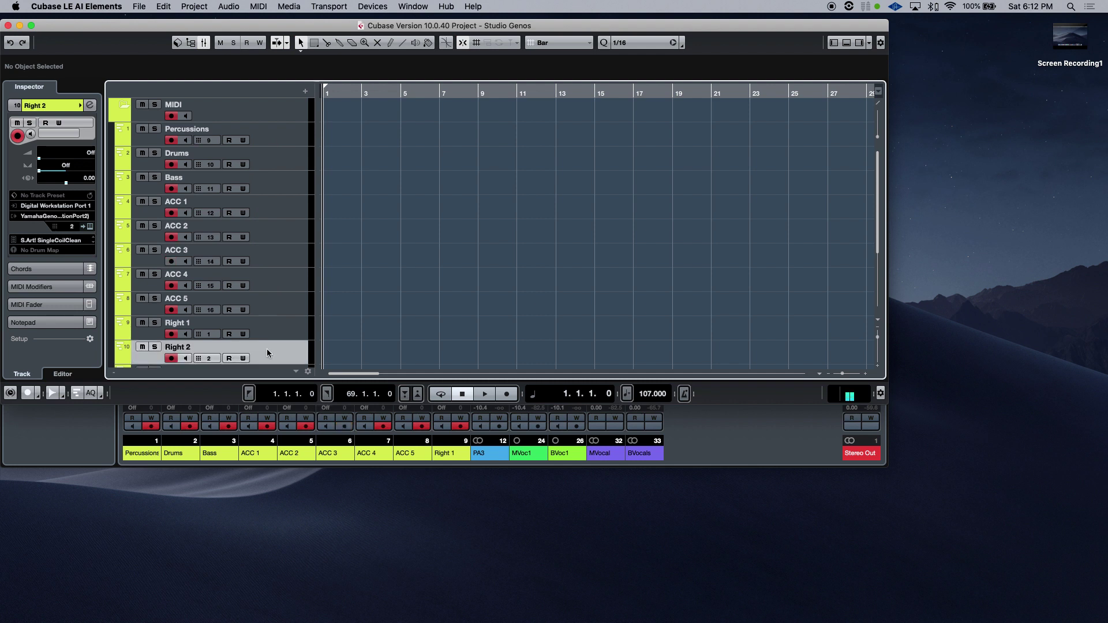
shift+click(269, 161)
right_click(271, 162)
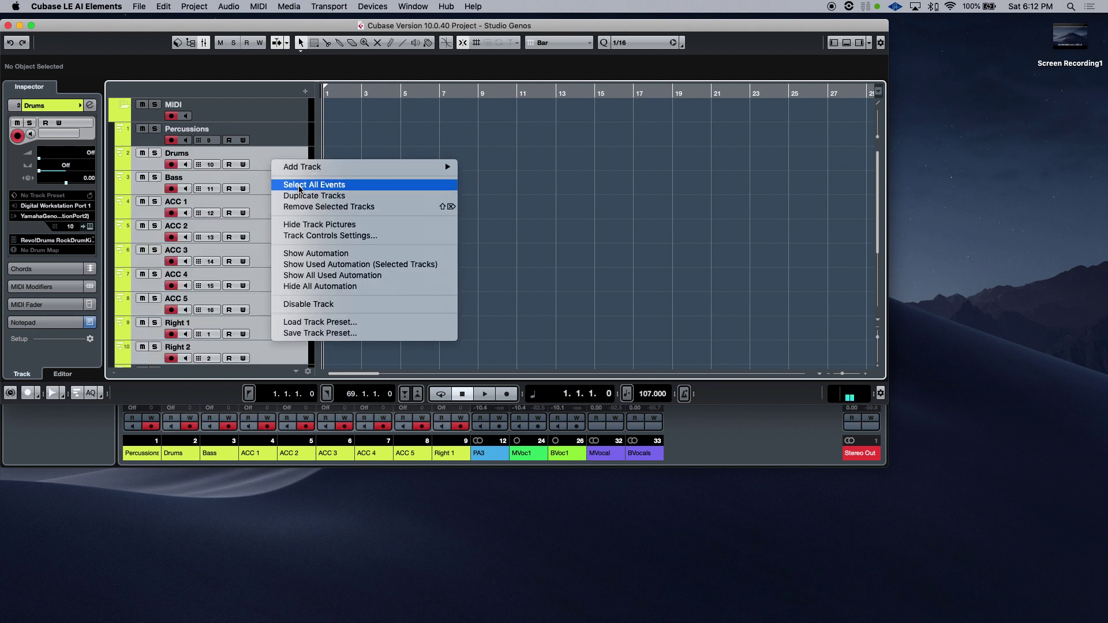
click(303, 209)
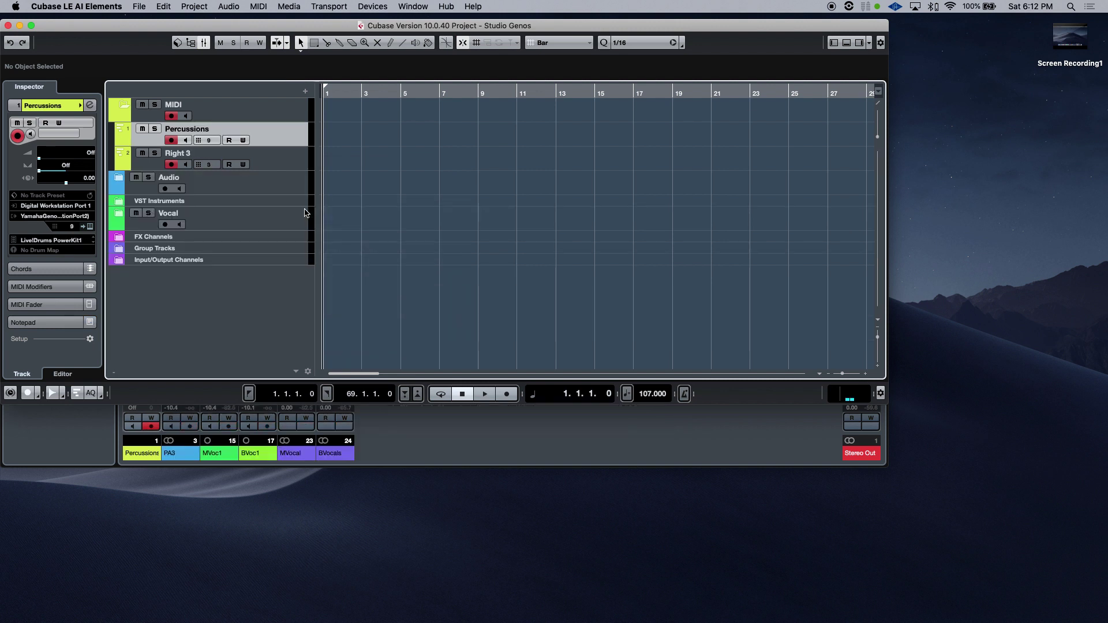
Remove the Right 3 track, leaving Percussions as the only track in the MIDI folder
click(295, 164)
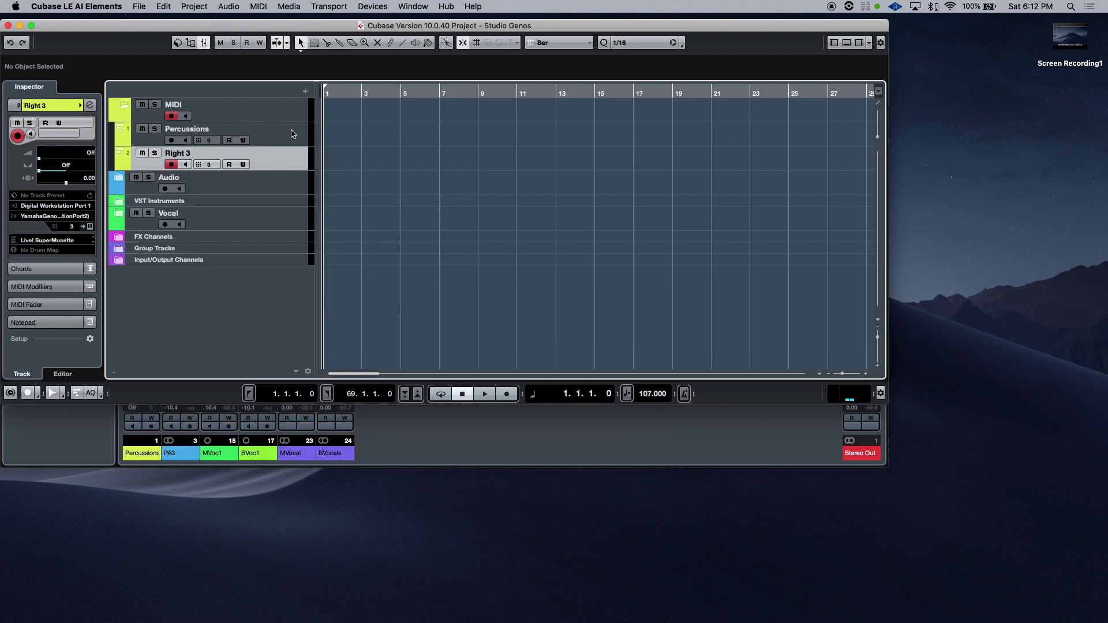
click(291, 140)
right_click(290, 140)
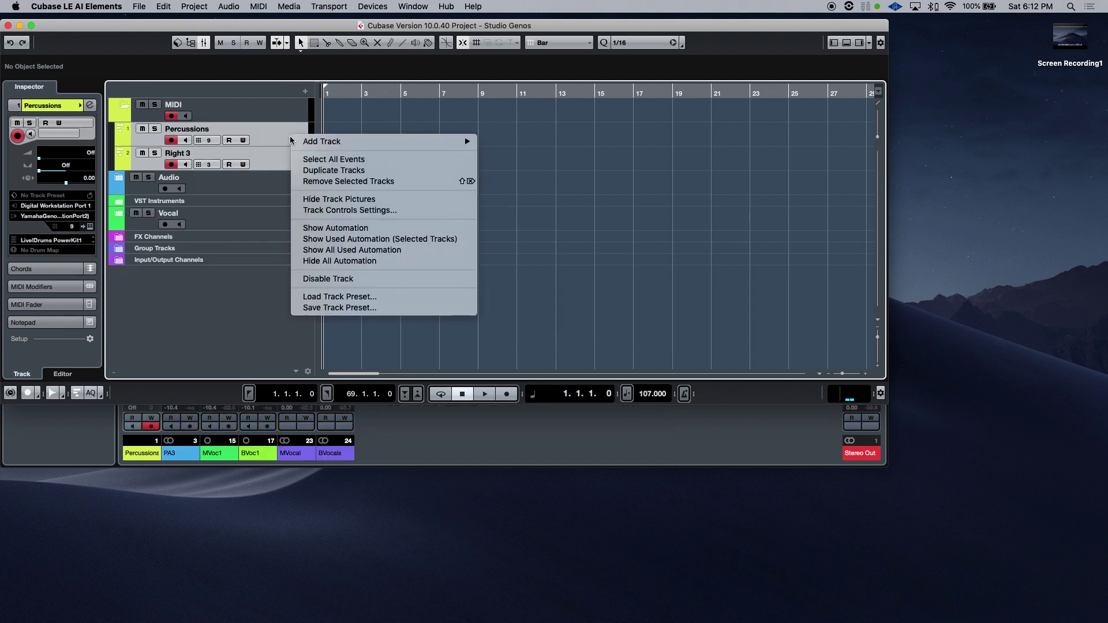
click(271, 155)
click(271, 155)
right_click(271, 155)
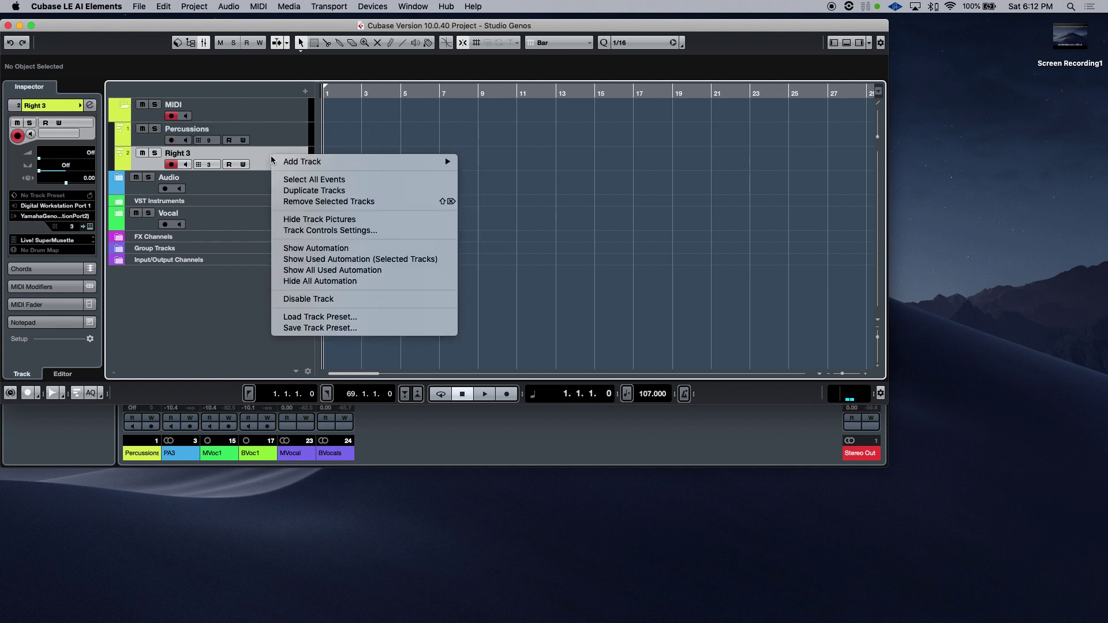
click(316, 201)
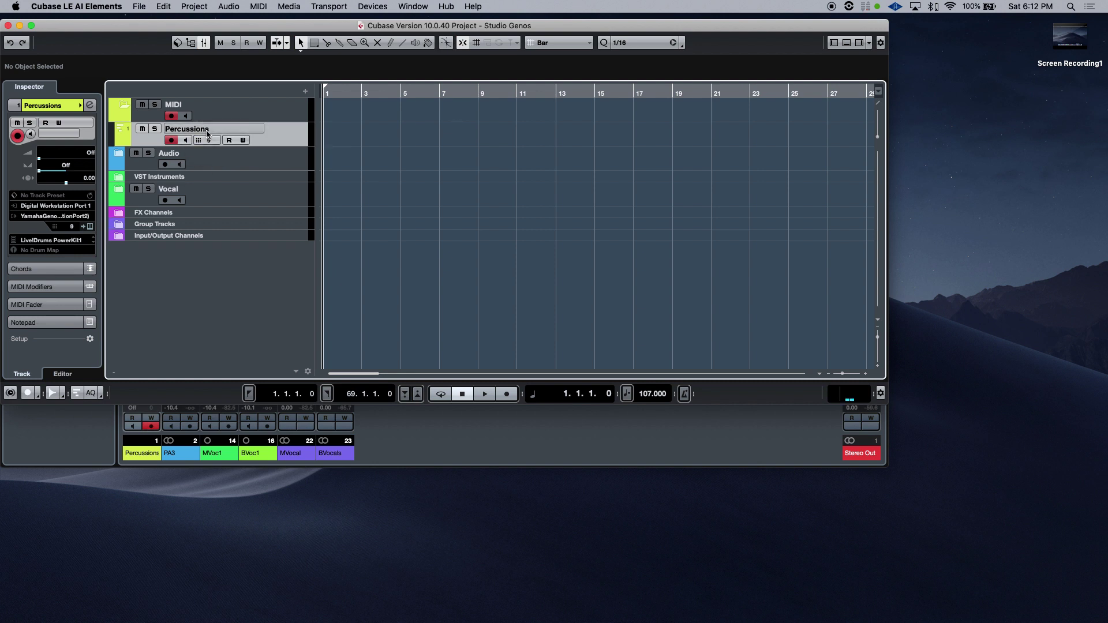
Turn off record-enable on the MIDI folder, record-enable only the Percussions track, and set its MIDI channel to Any
click(171, 116)
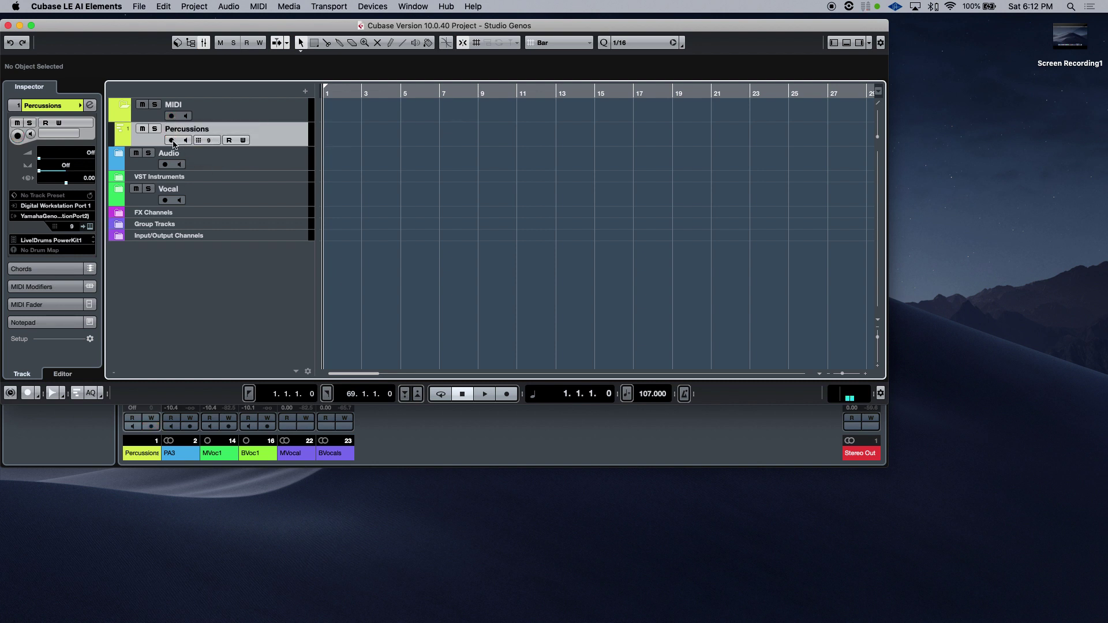
click(172, 140)
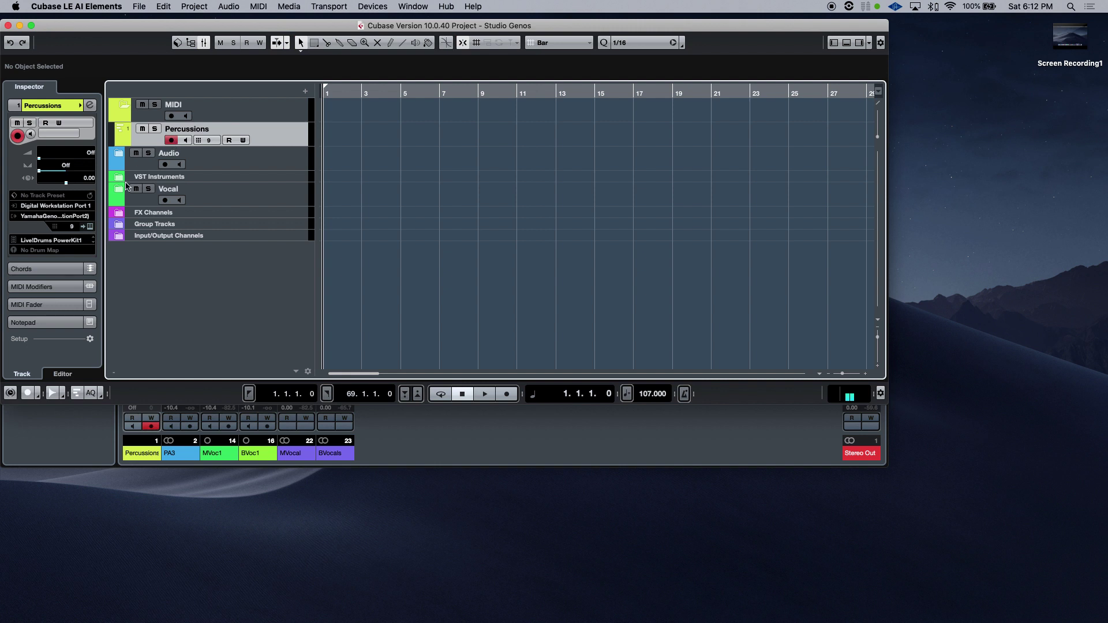
click(71, 227)
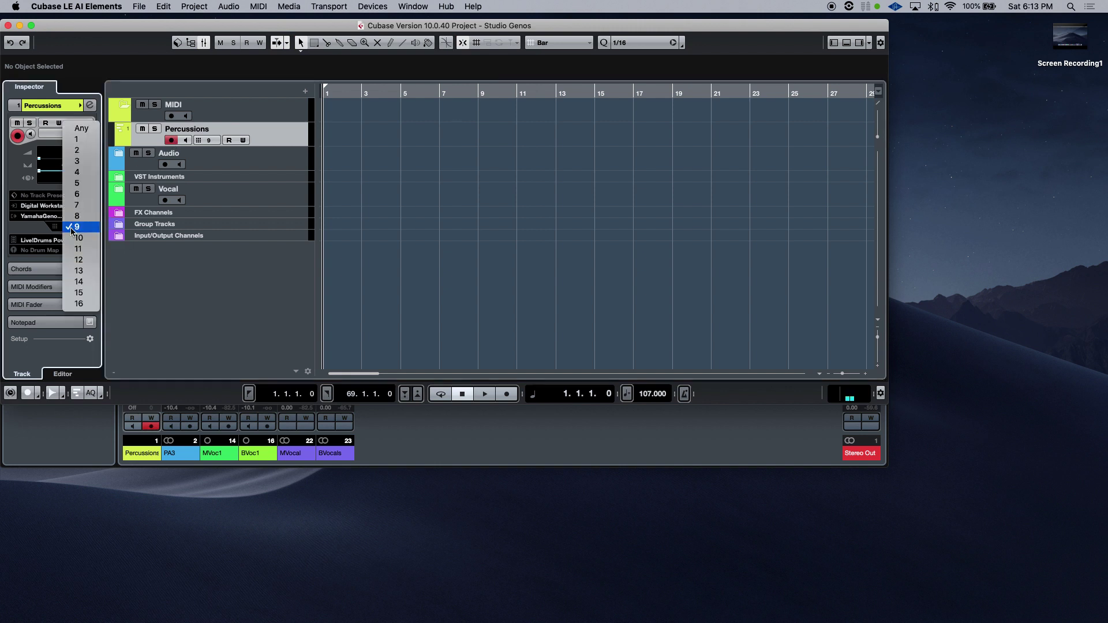
click(79, 129)
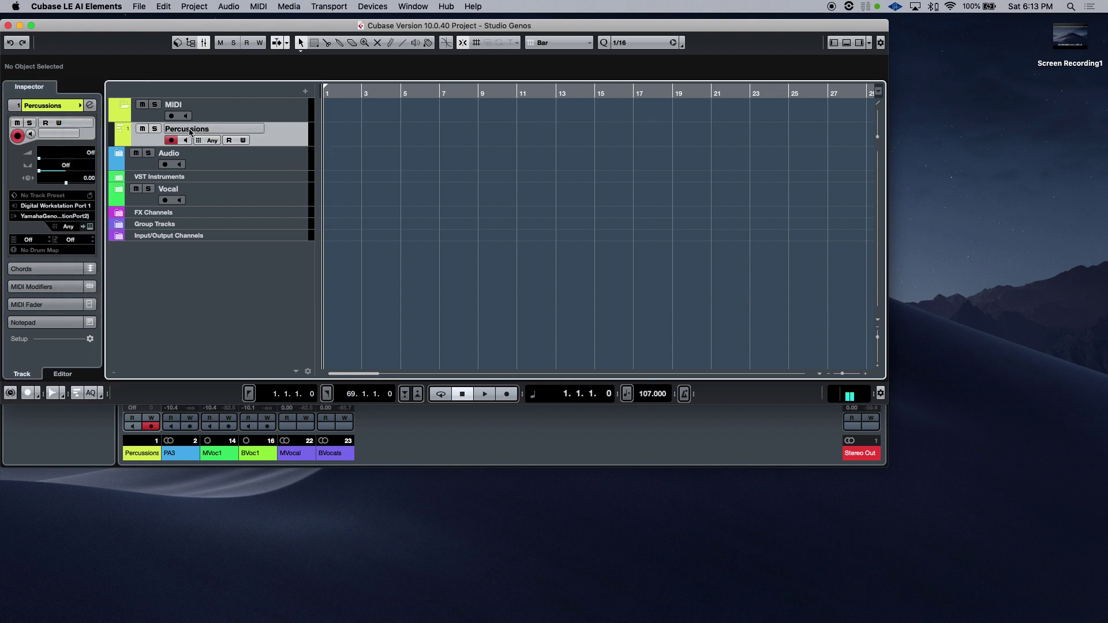
Rename the Percussions track to Any
double_click(190, 129)
text(Any)
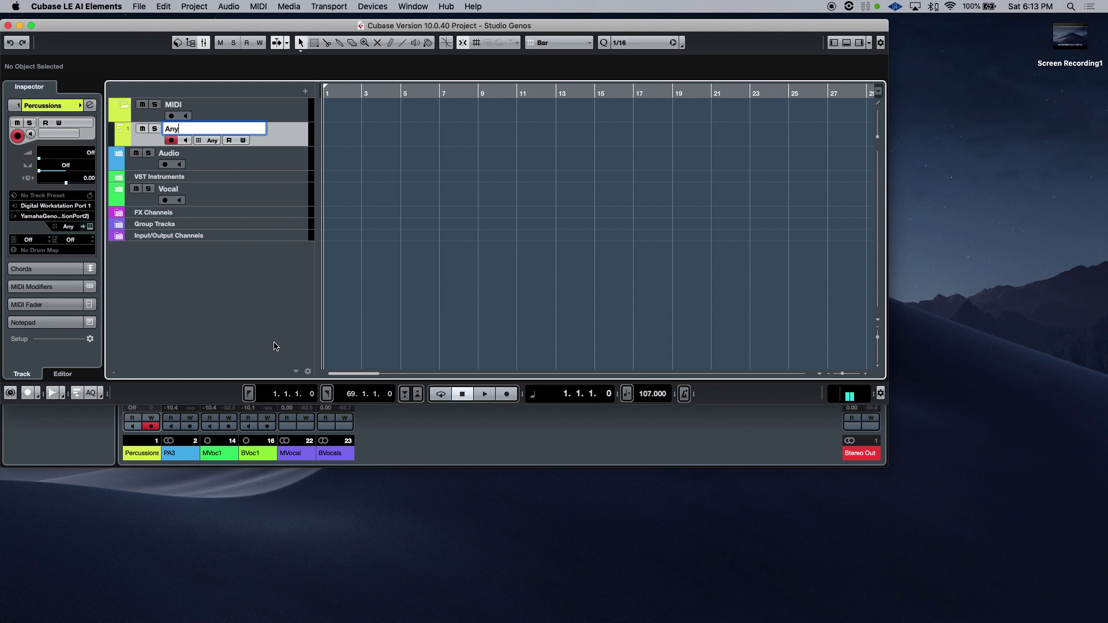
key(Return)
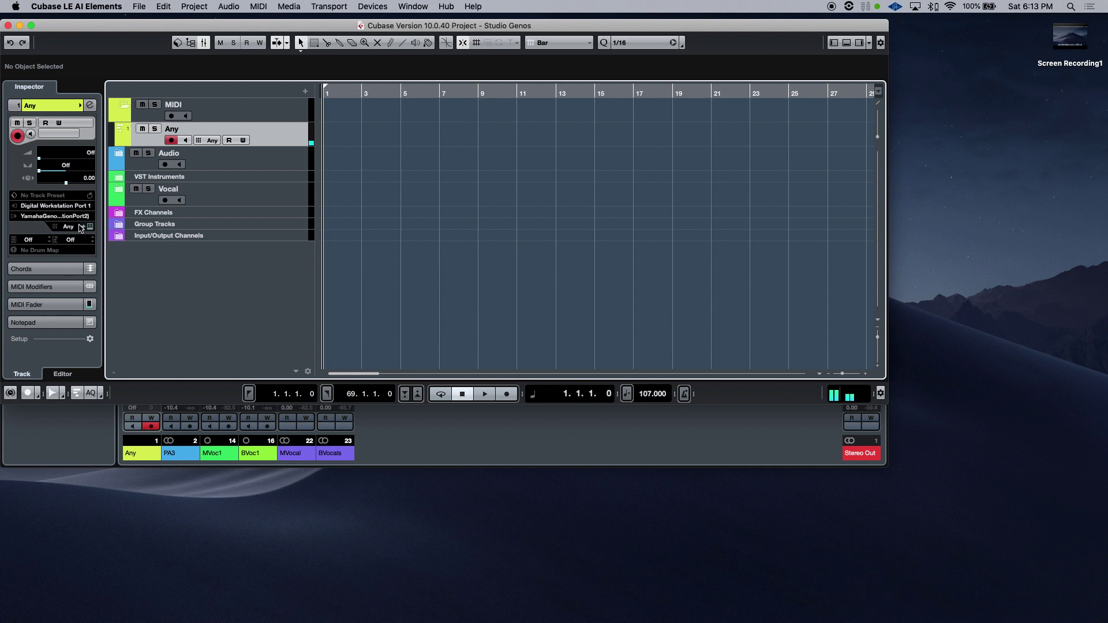
Review the MIDI clock destinations in the project synchronization setup before recording
click(337, 8)
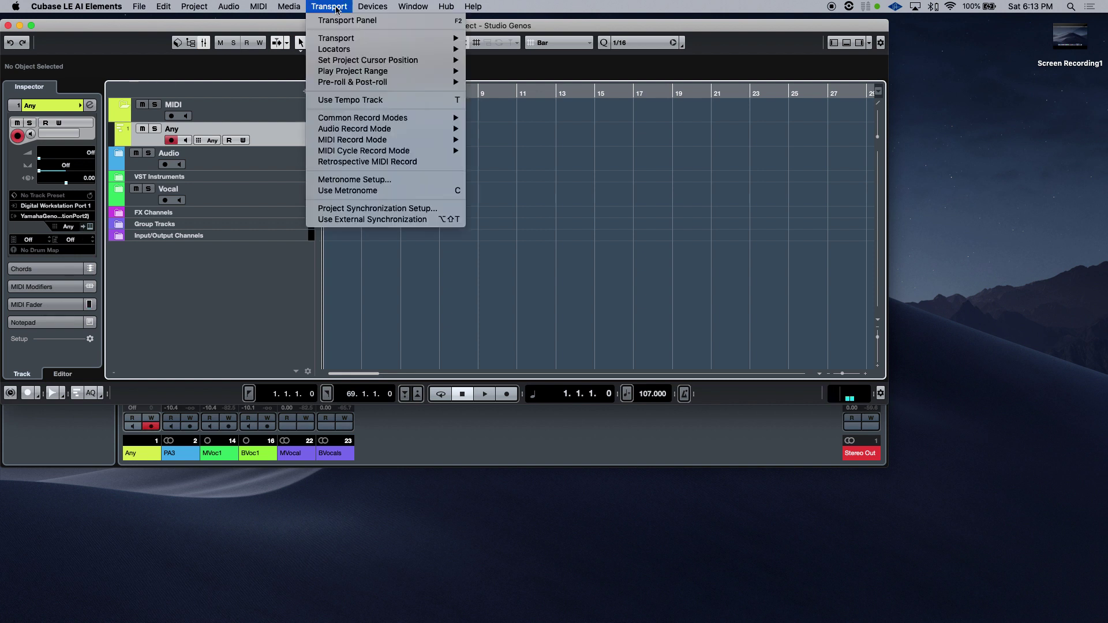
click(365, 209)
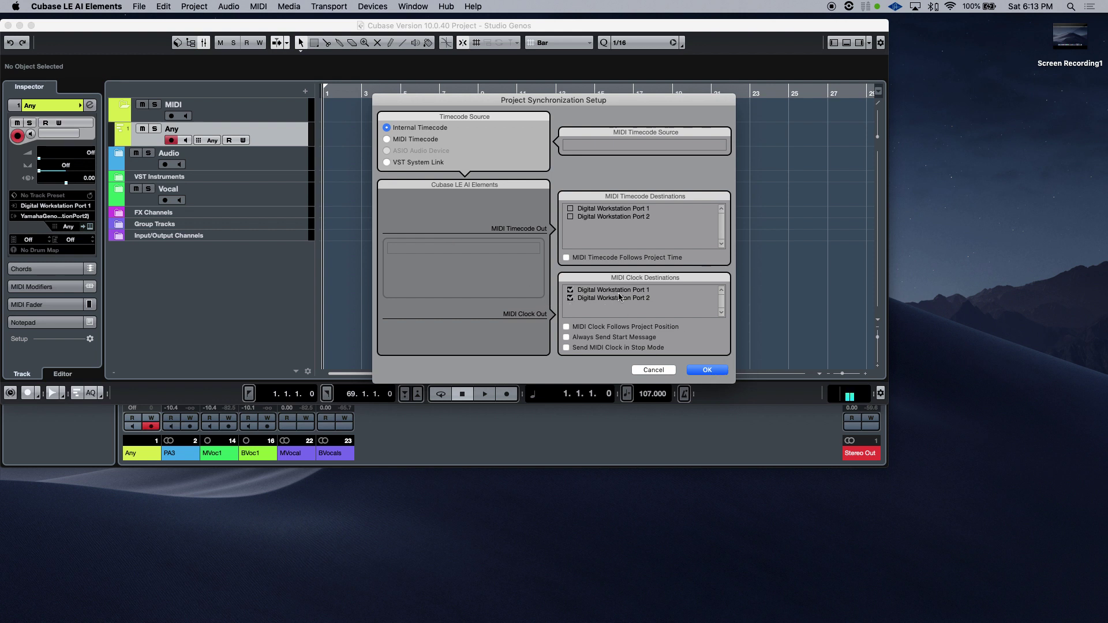
click(700, 370)
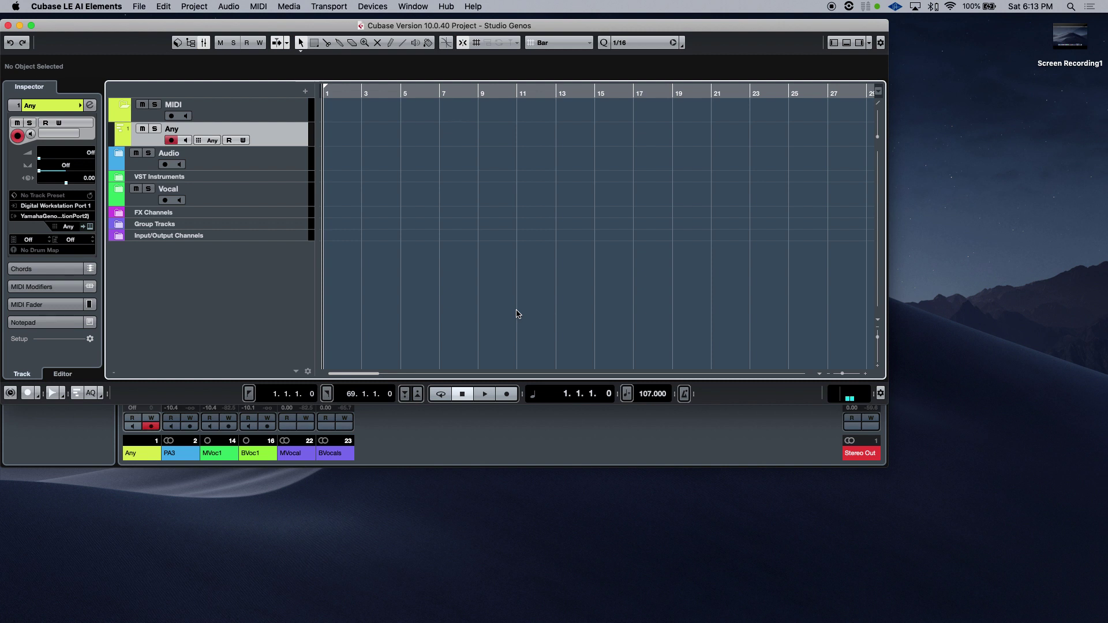
Record about 16 bars of the Genos performance on the Any track and set the locators around the recorded part, bars 1 to 17
click(507, 395)
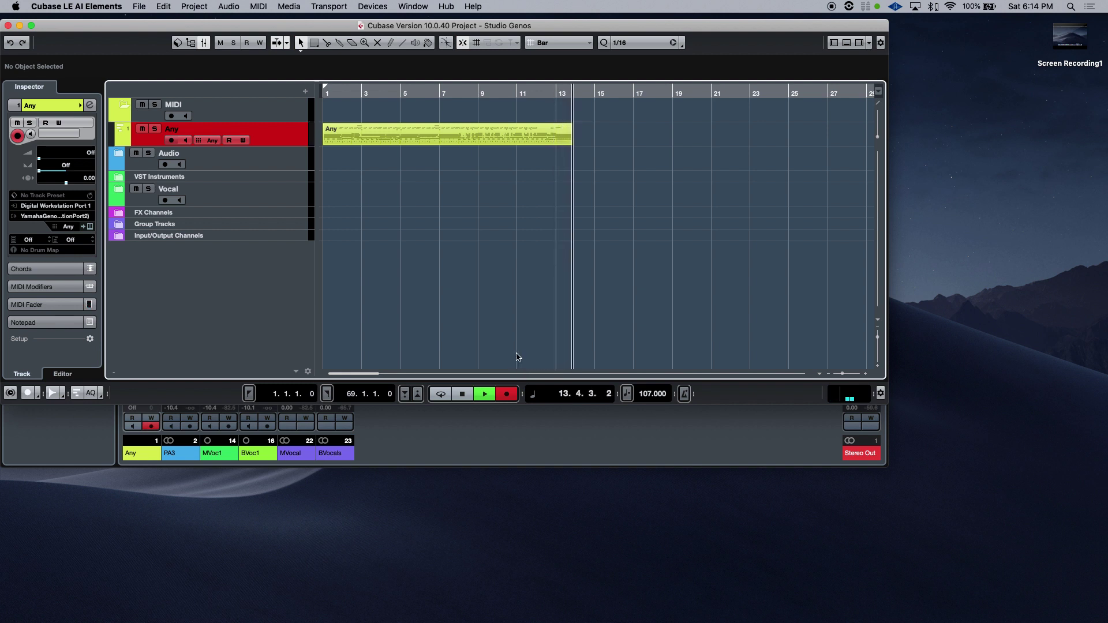
click(462, 394)
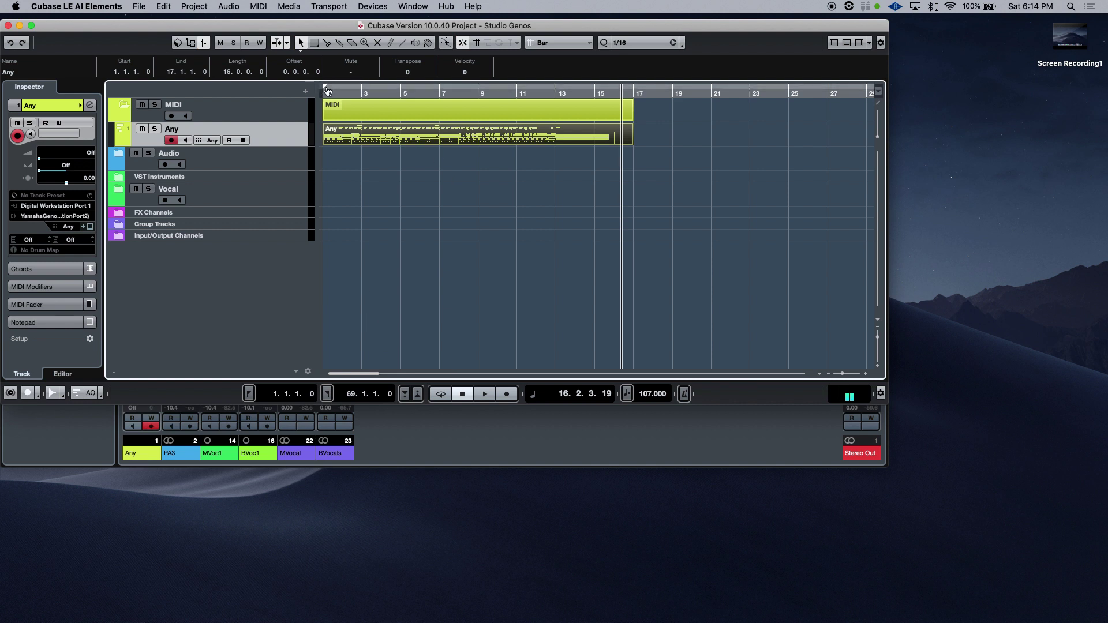
drag(326, 91, 715, 128)
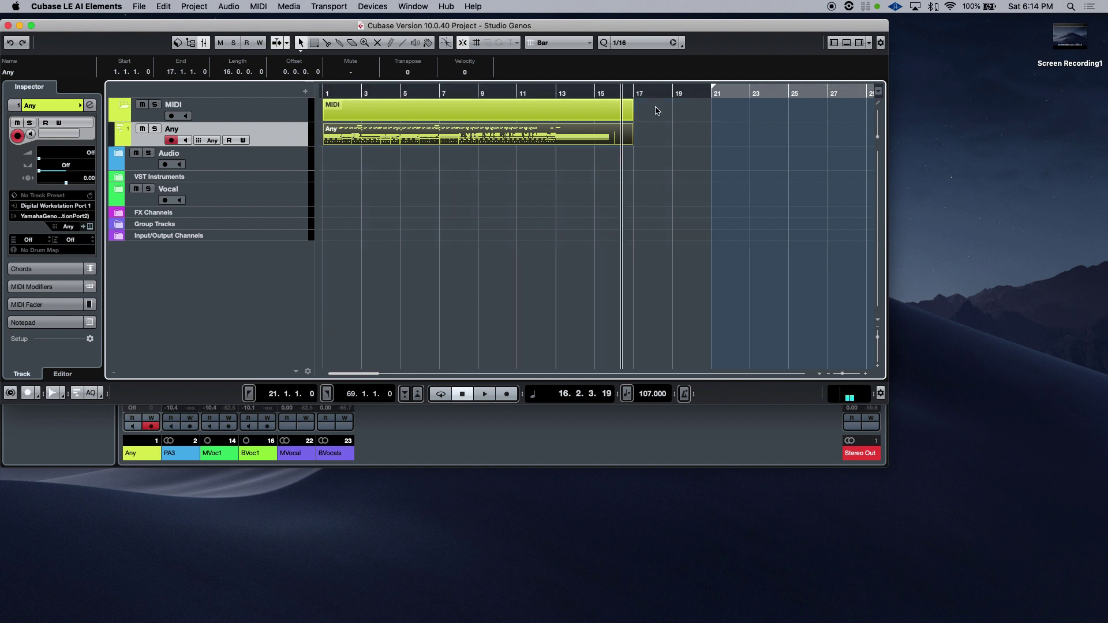
key(p)
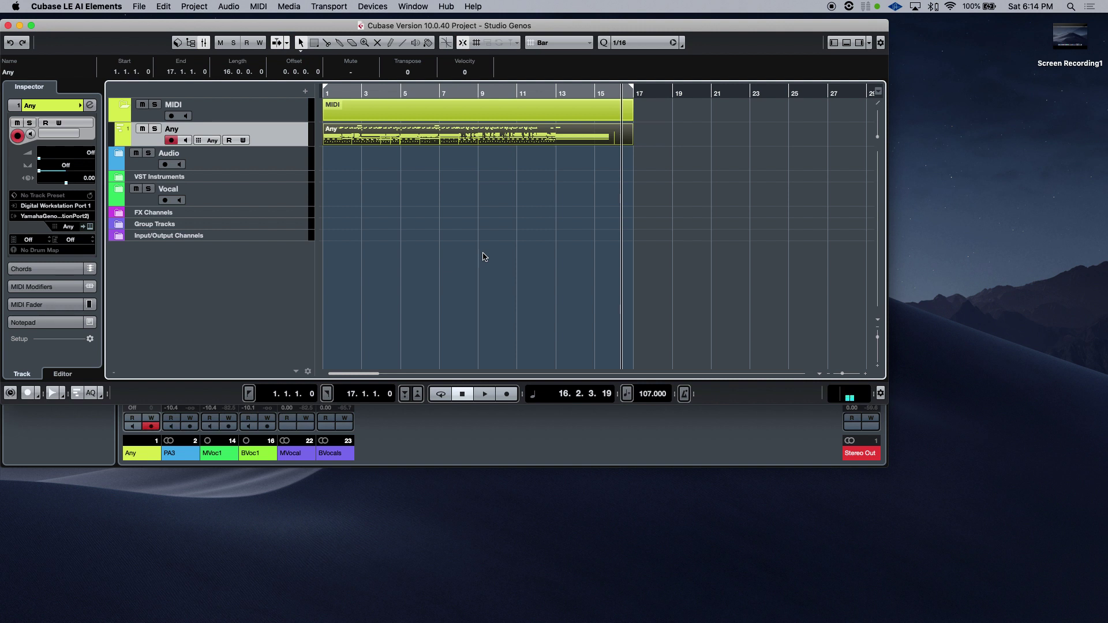
Recheck the MIDI clock destination settings for Digital Workstation Port 1 and Port 2
click(350, 8)
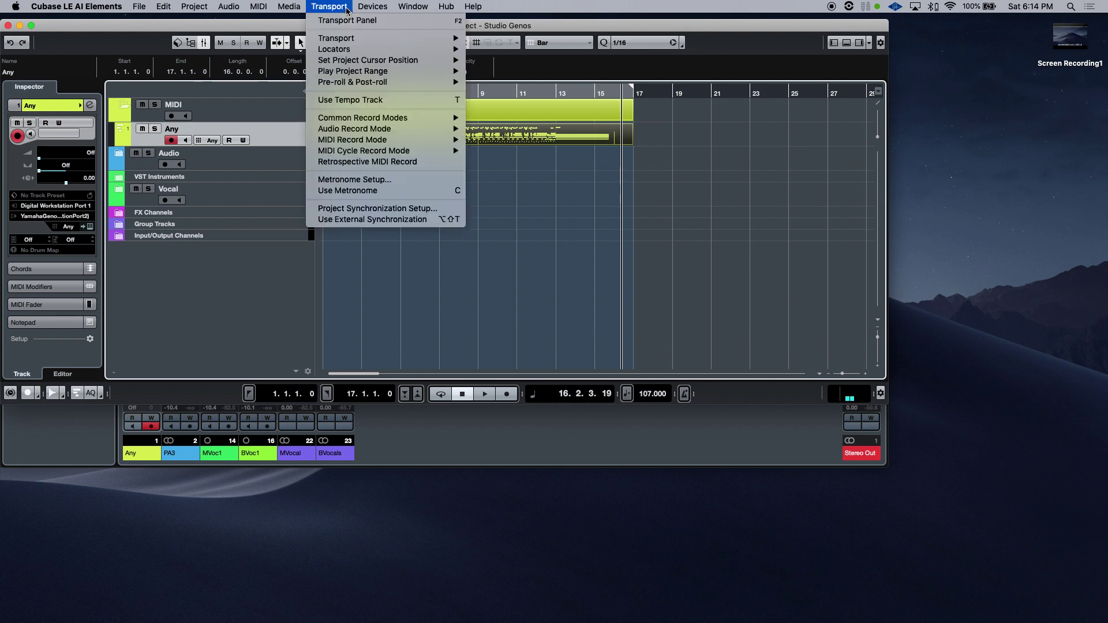
click(338, 209)
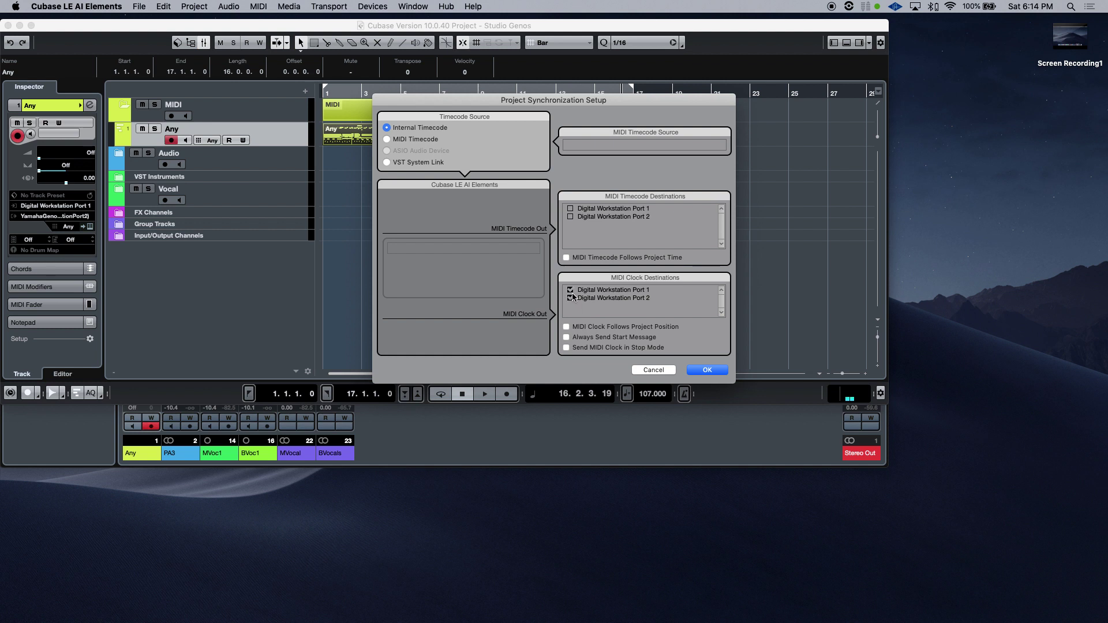
click(706, 372)
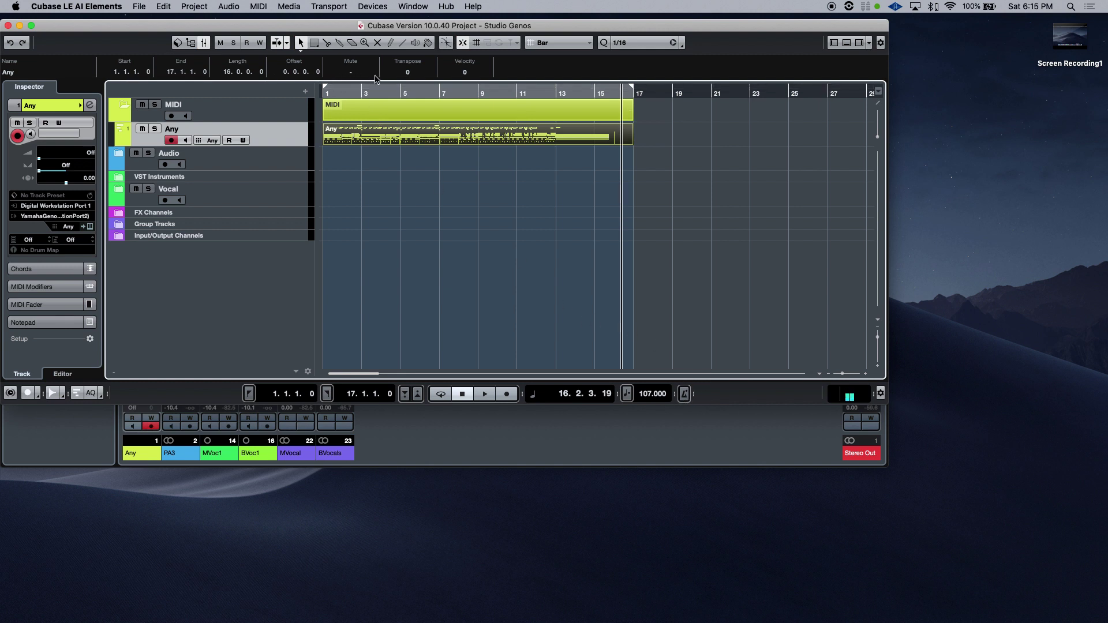
Play back the recorded Any part from bar 1, stop it, and return the project cursor to the start
click(349, 89)
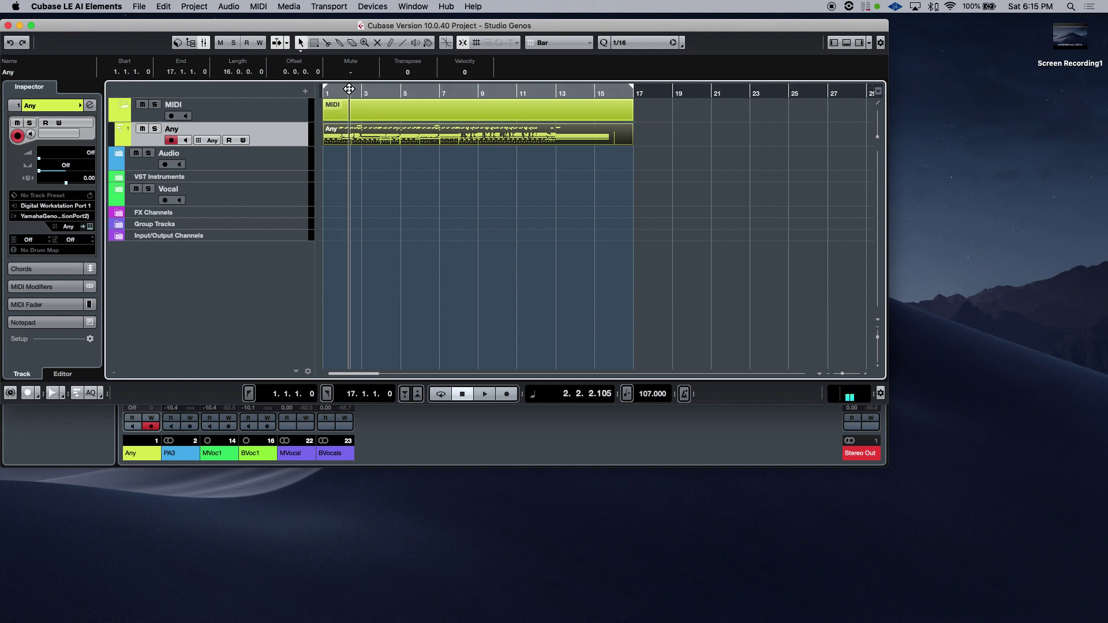
click(323, 89)
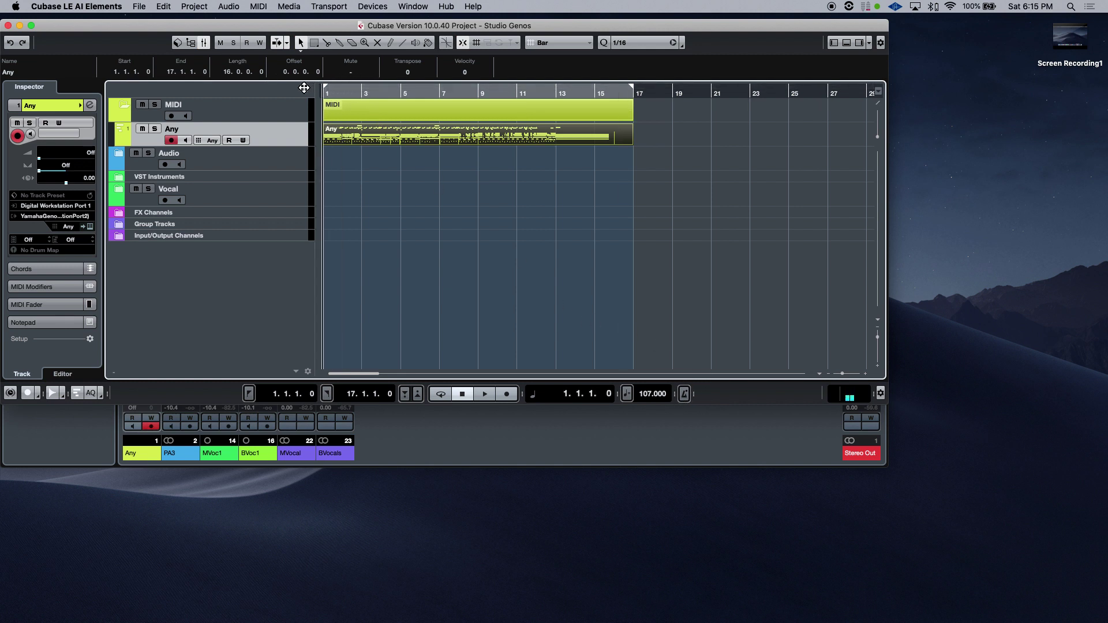
click(485, 394)
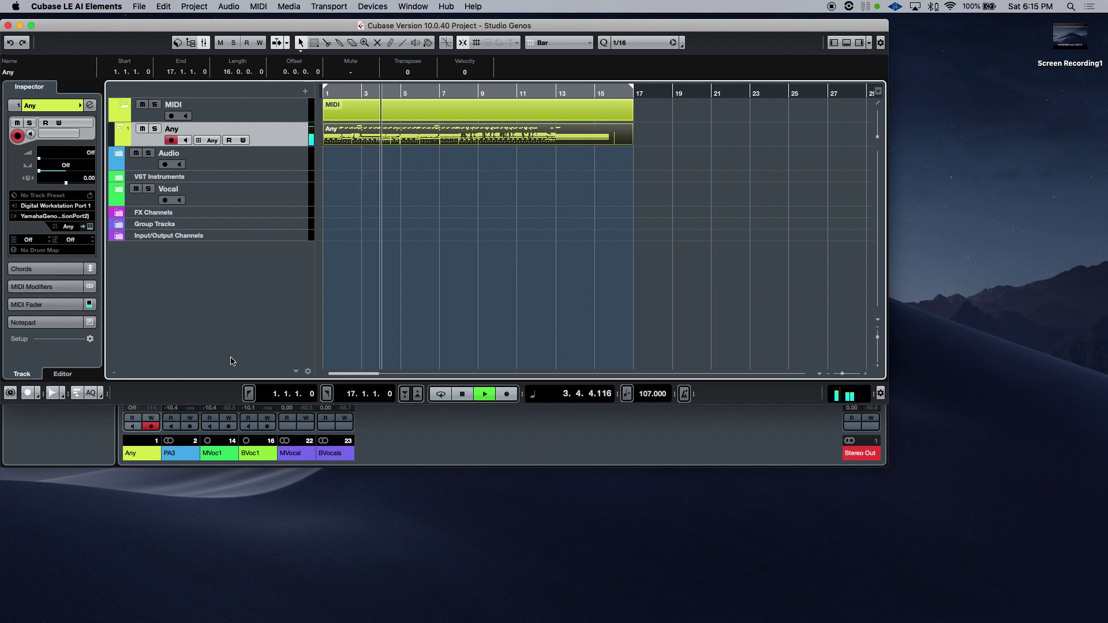
click(462, 395)
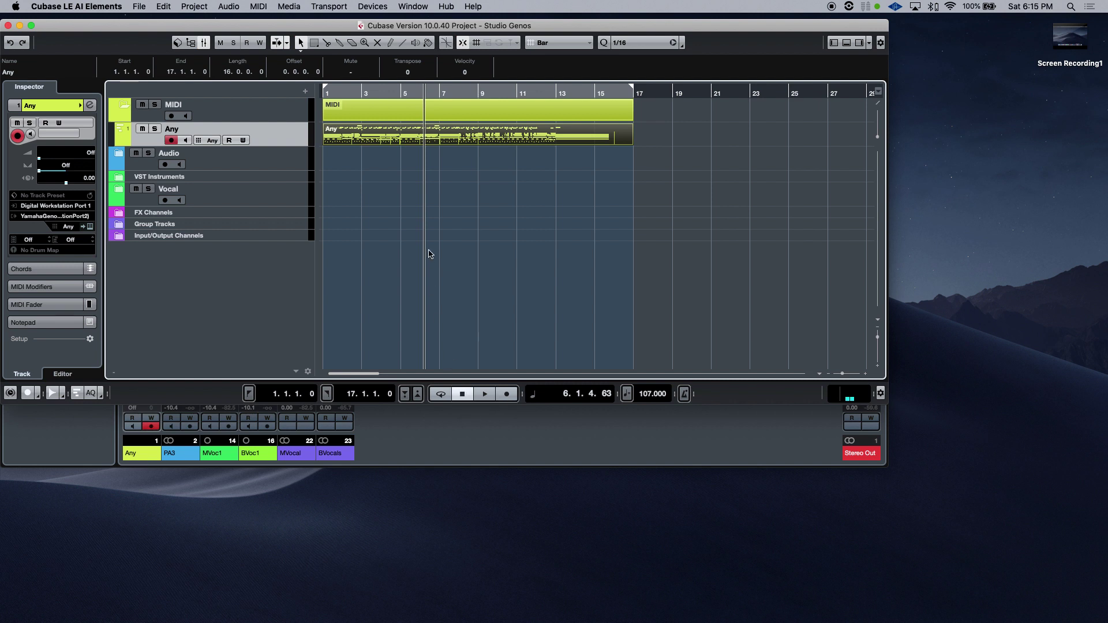
drag(347, 90, 306, 90)
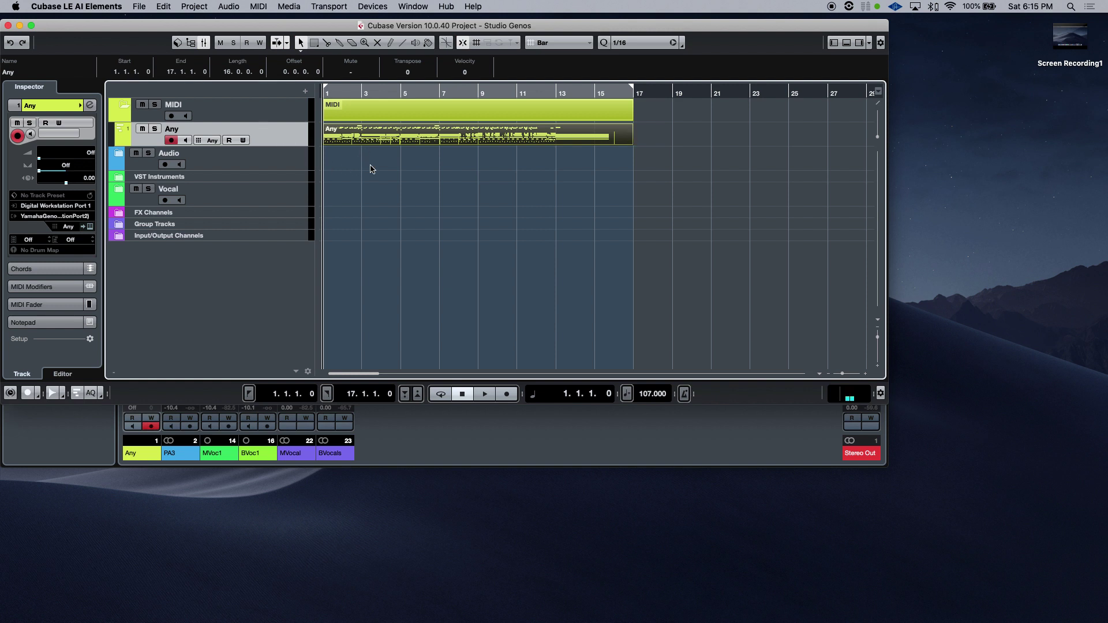
Dissolve the recorded Any part into individual tracks using Separate Channels with Optimized Display
click(378, 143)
click(257, 7)
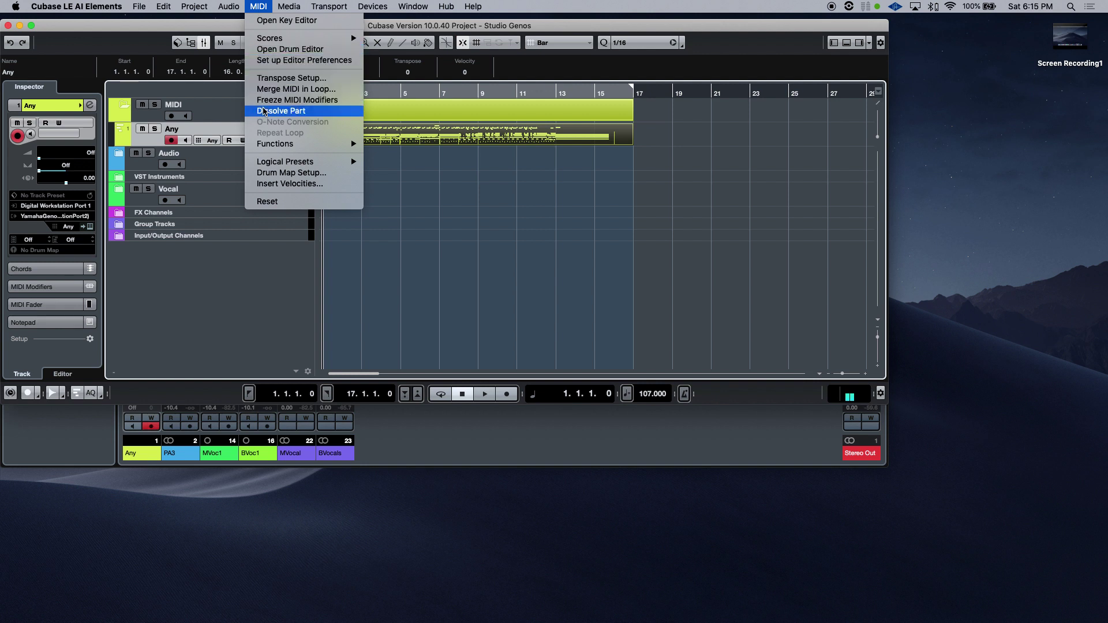
click(263, 111)
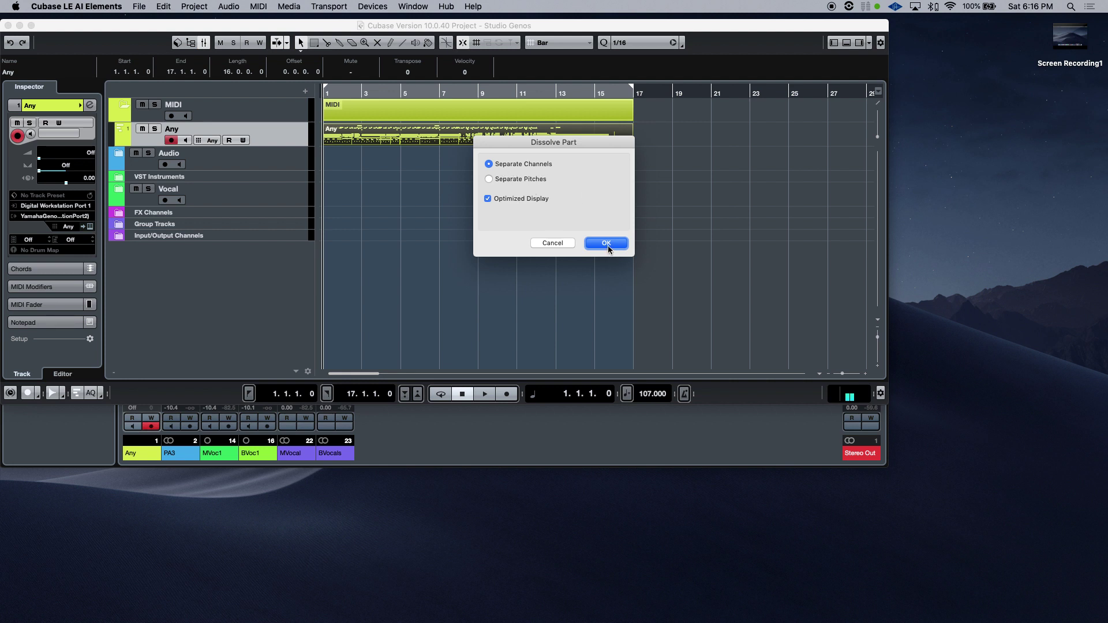
click(607, 243)
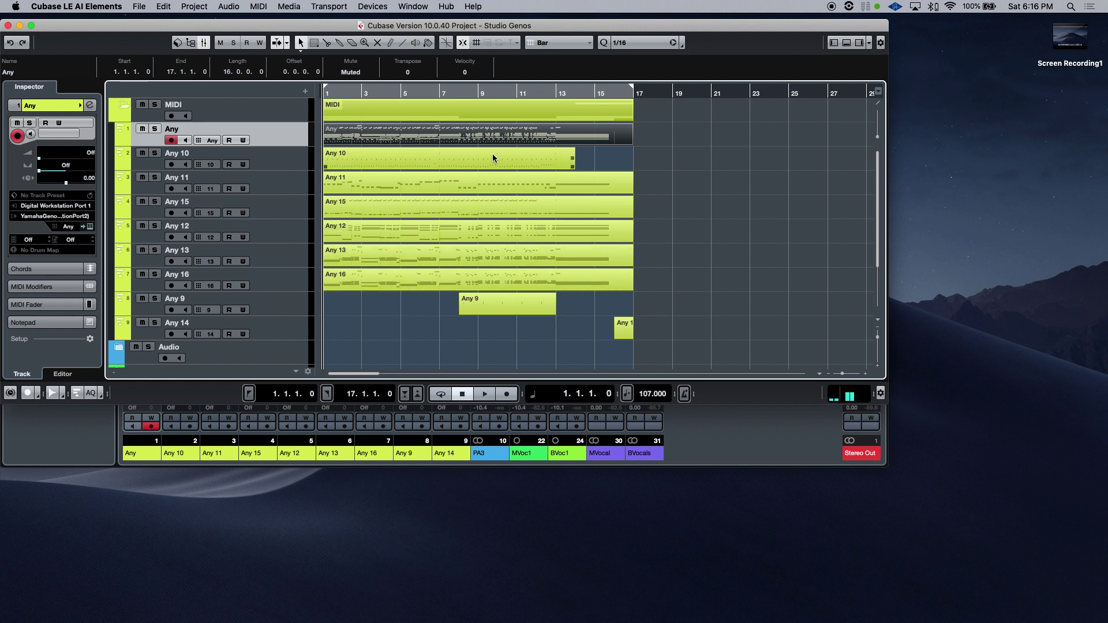
Play the dissolved tracks, audition Any 11, Any 12 and Any 13 by soloing them, and clear all solos
click(684, 157)
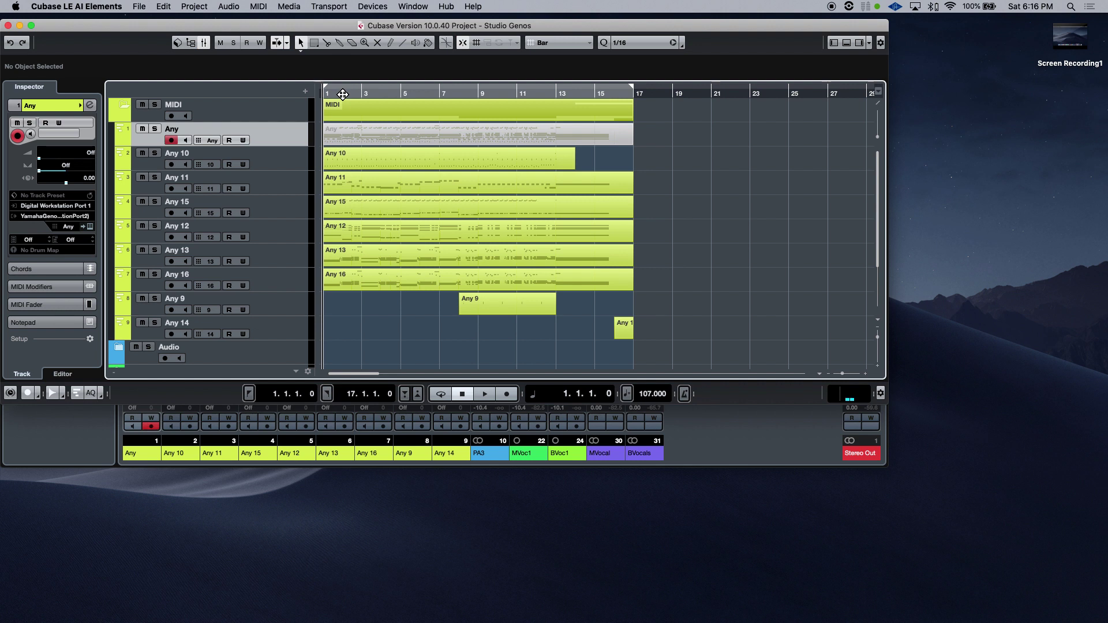
click(488, 396)
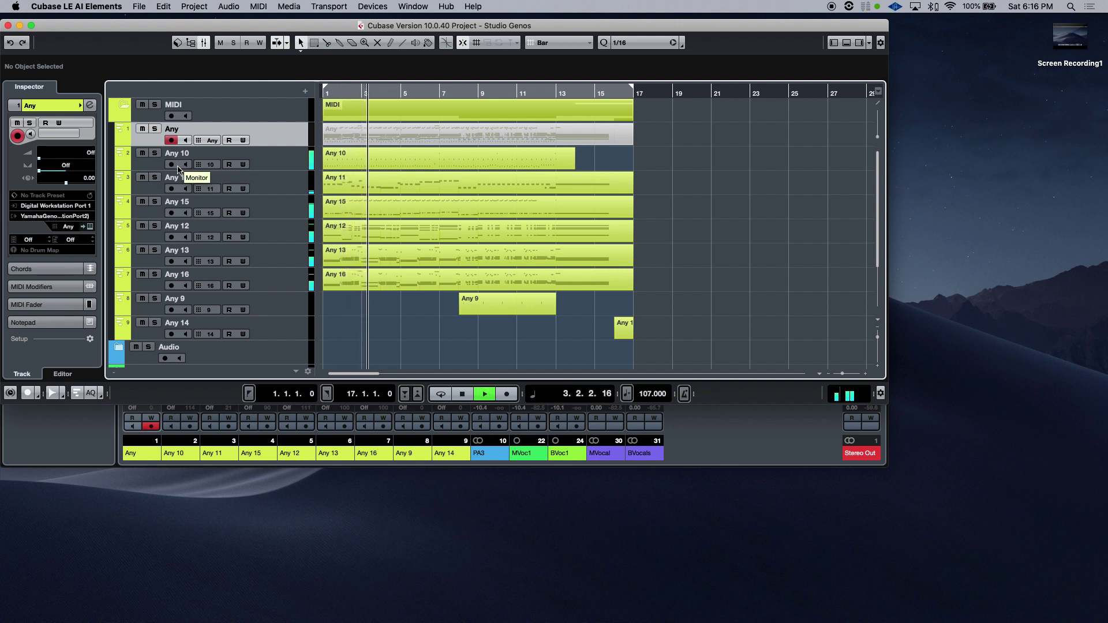
click(155, 177)
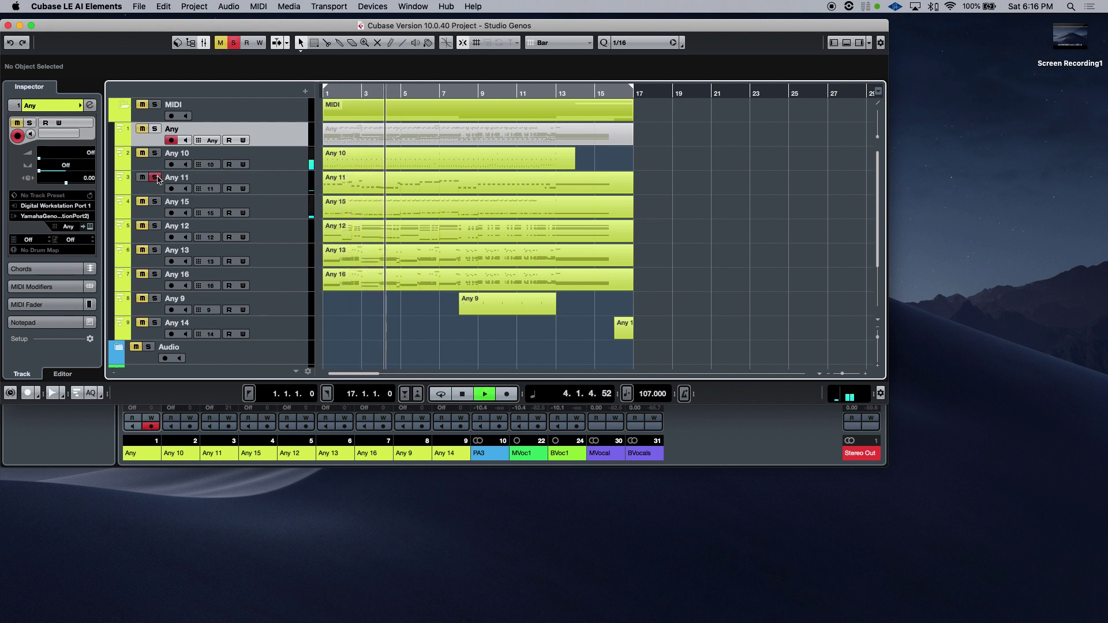
click(154, 227)
click(156, 178)
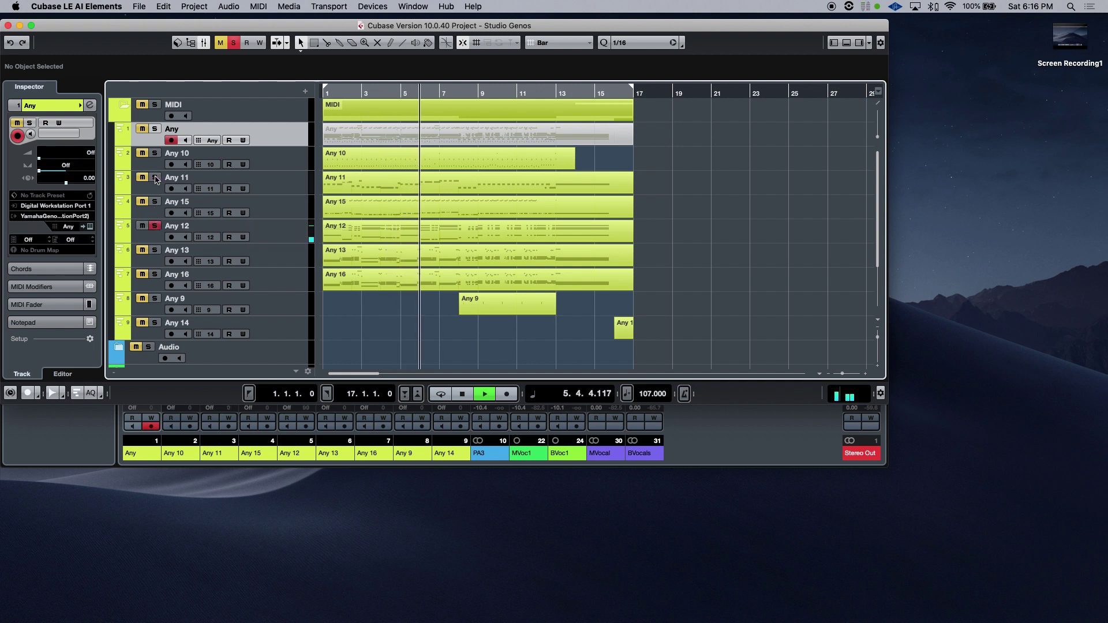
click(154, 250)
click(157, 228)
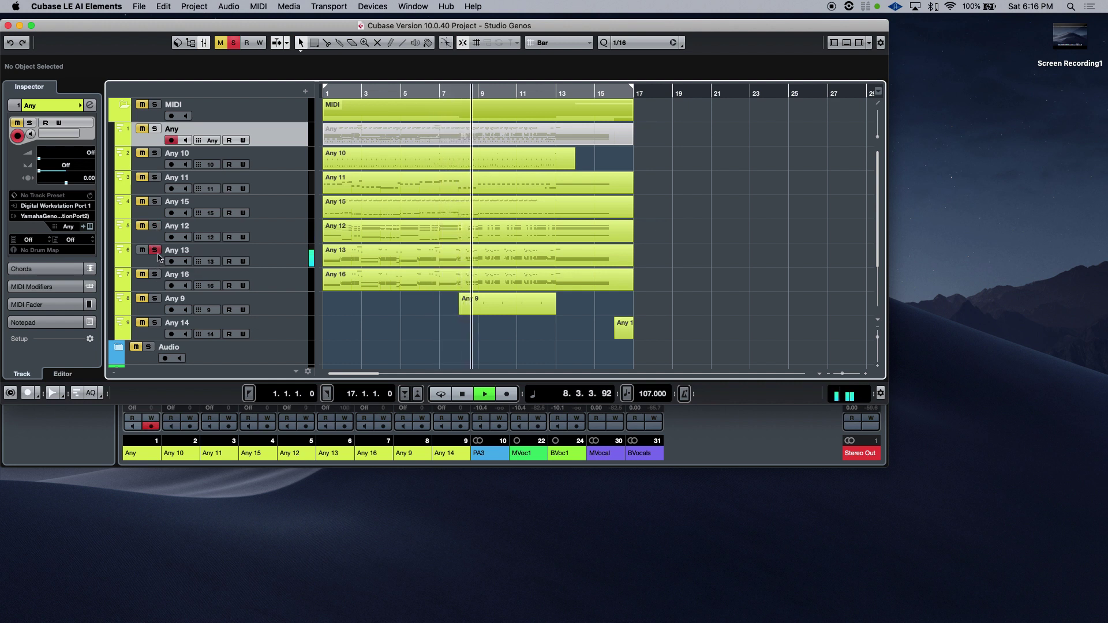
click(233, 46)
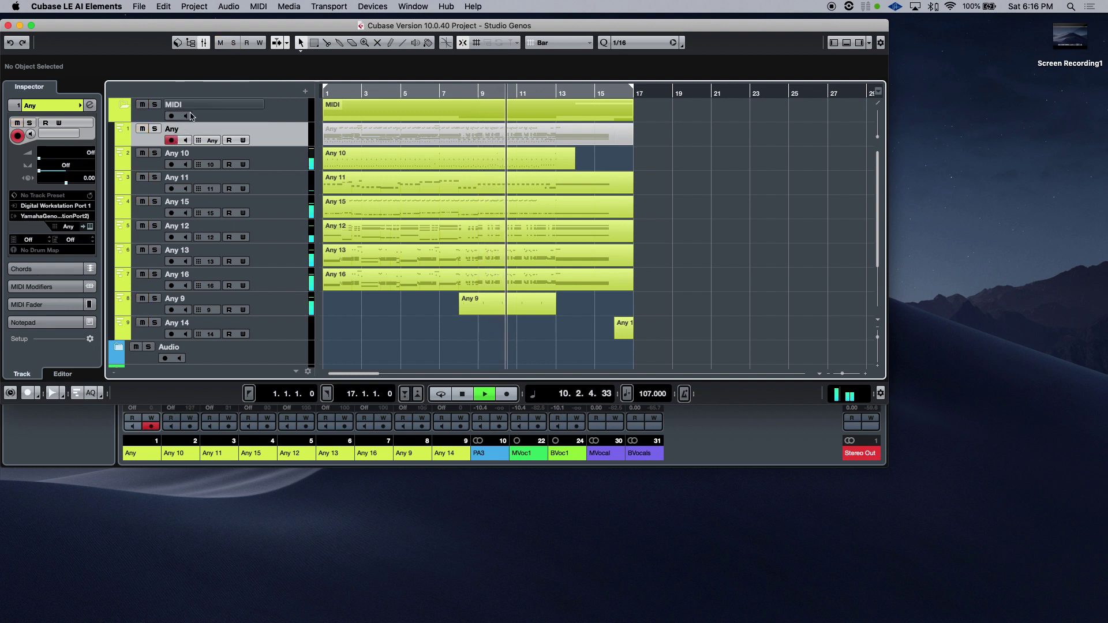
Turn off record-enable on the original Any track and stop playback
click(175, 142)
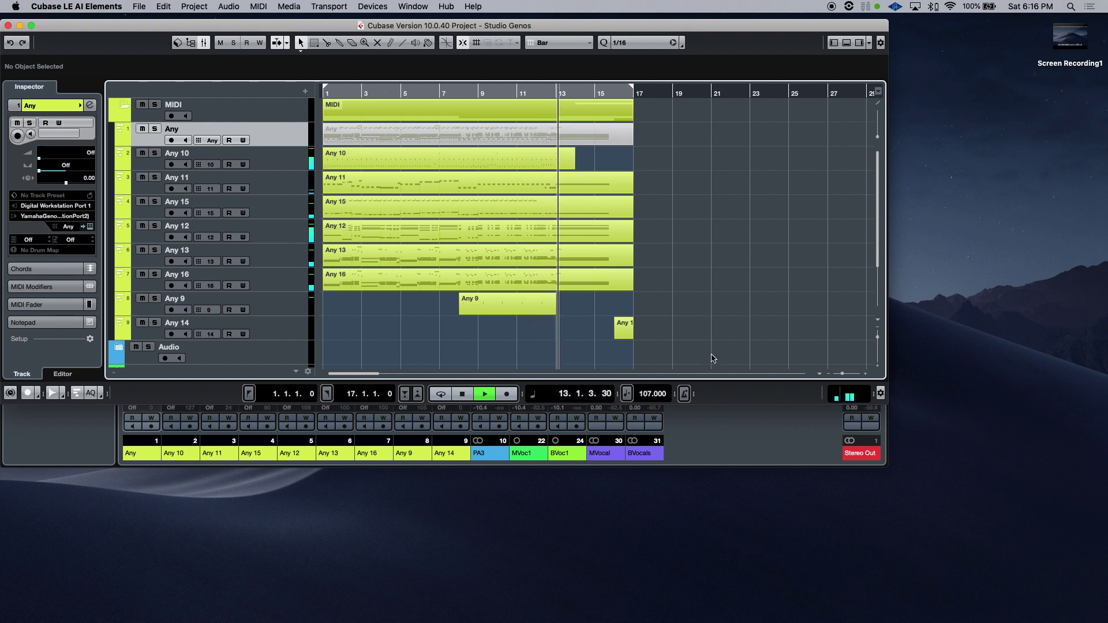
click(463, 394)
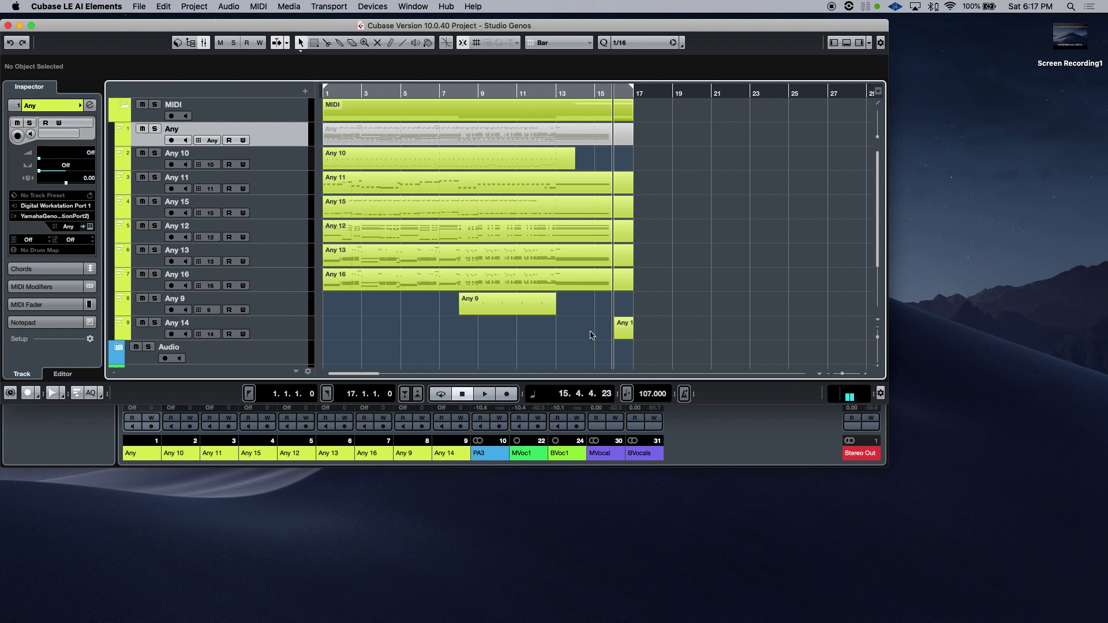
Examine the Genos voice categories available for the Any 15 track, and play on briefly from the current position
mouse_move(635, 342)
click(279, 213)
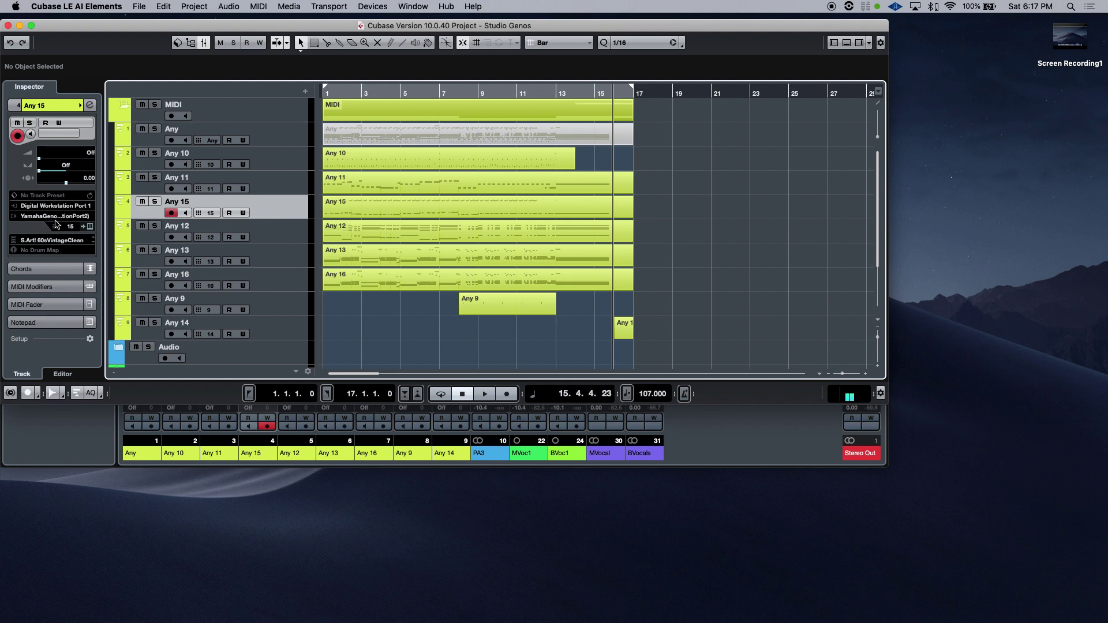
click(52, 240)
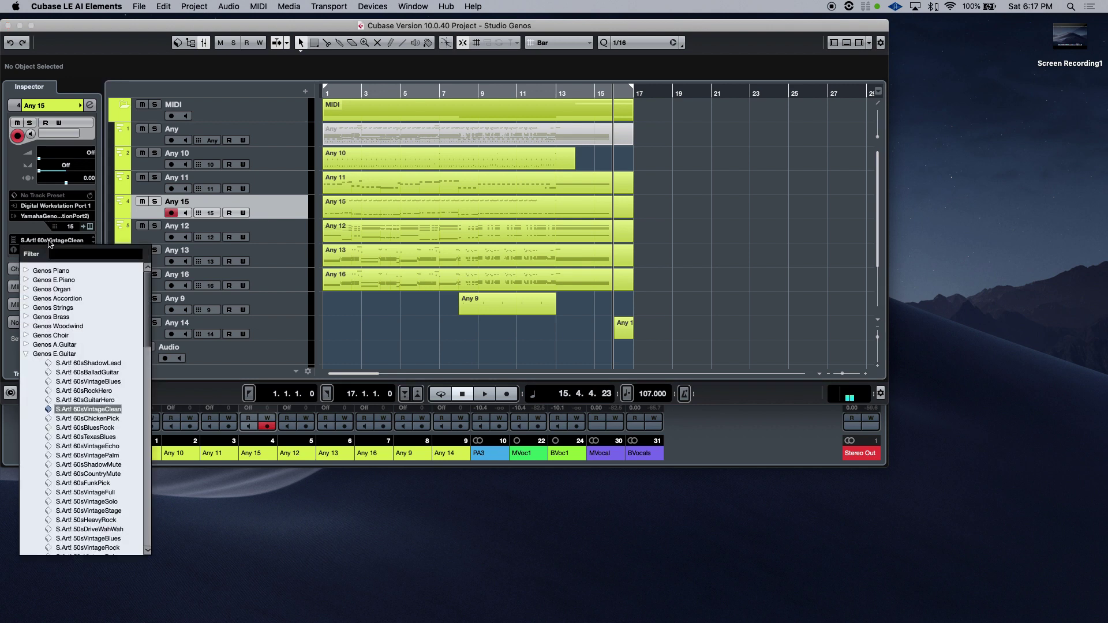
click(26, 354)
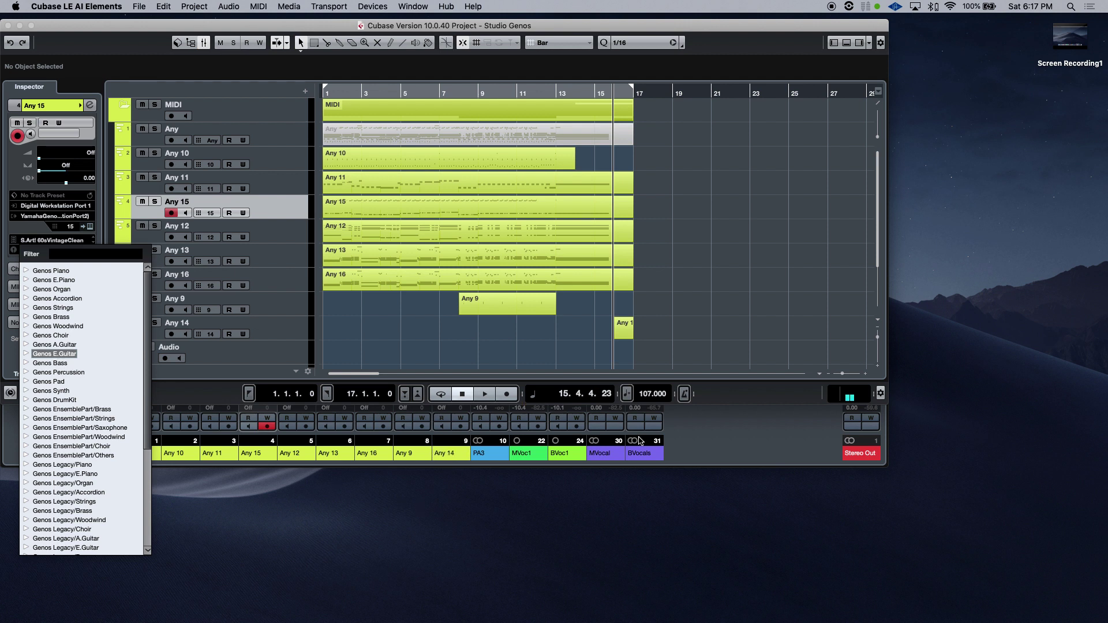
click(681, 359)
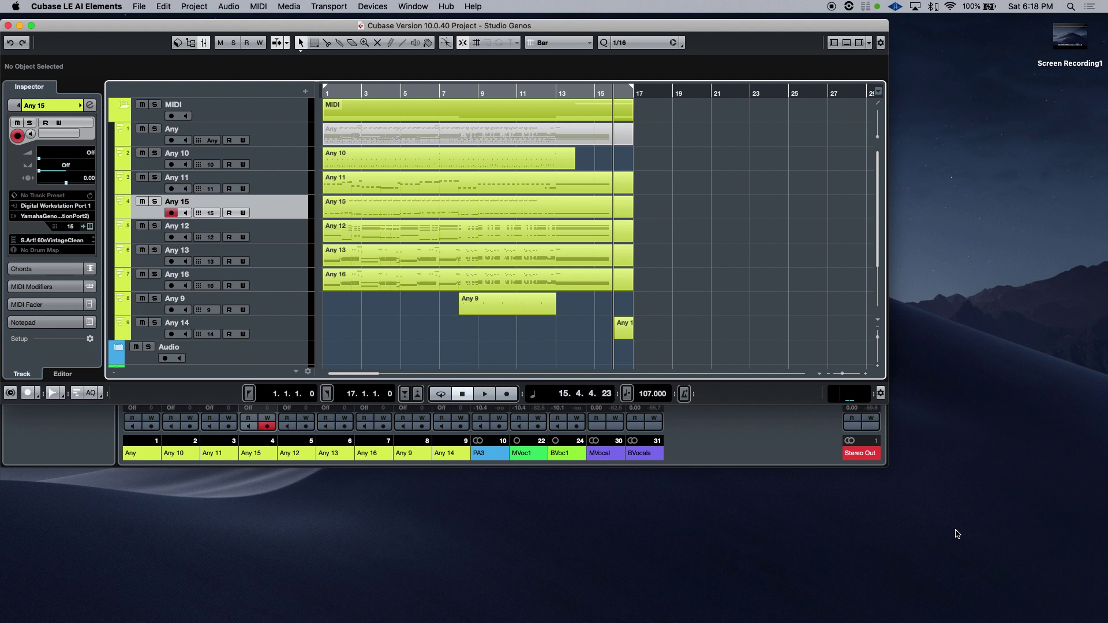
key(space)
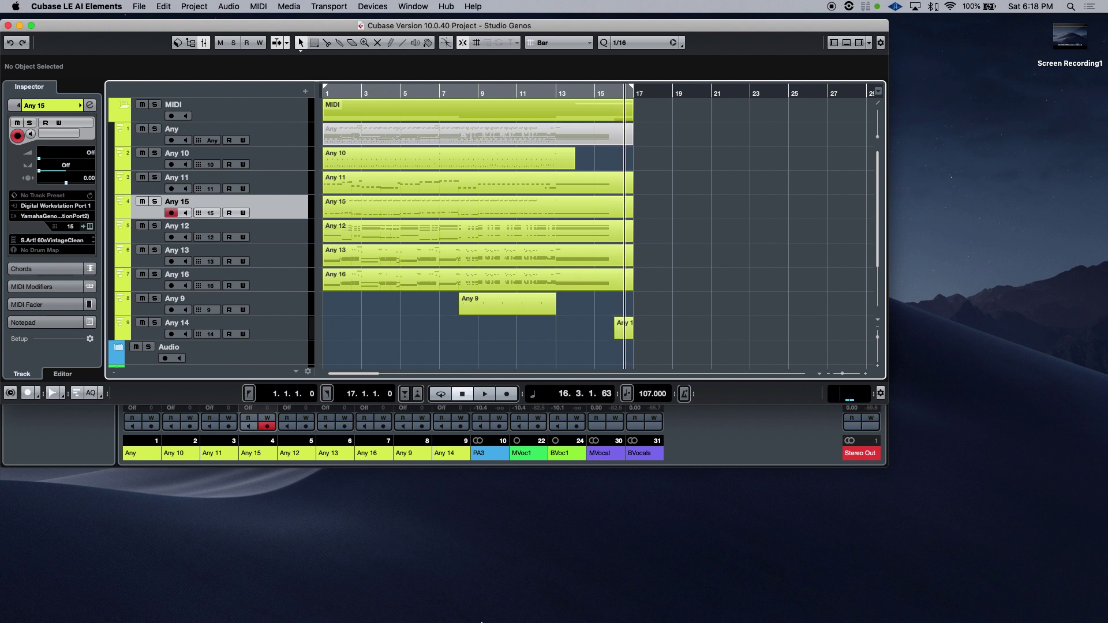
click(843, 603)
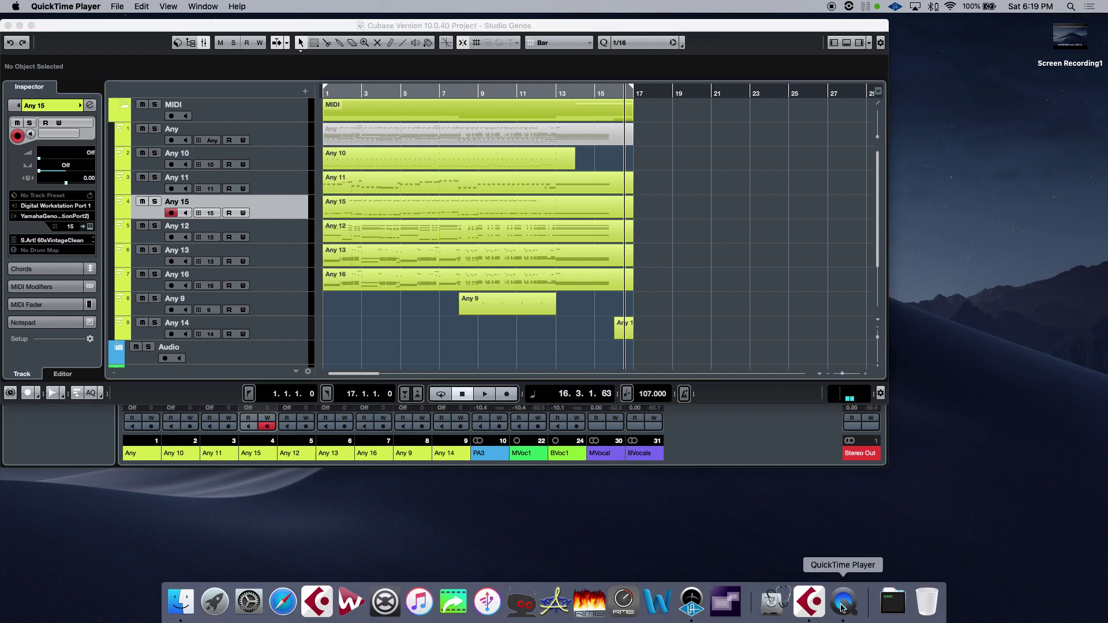
click(71, 8)
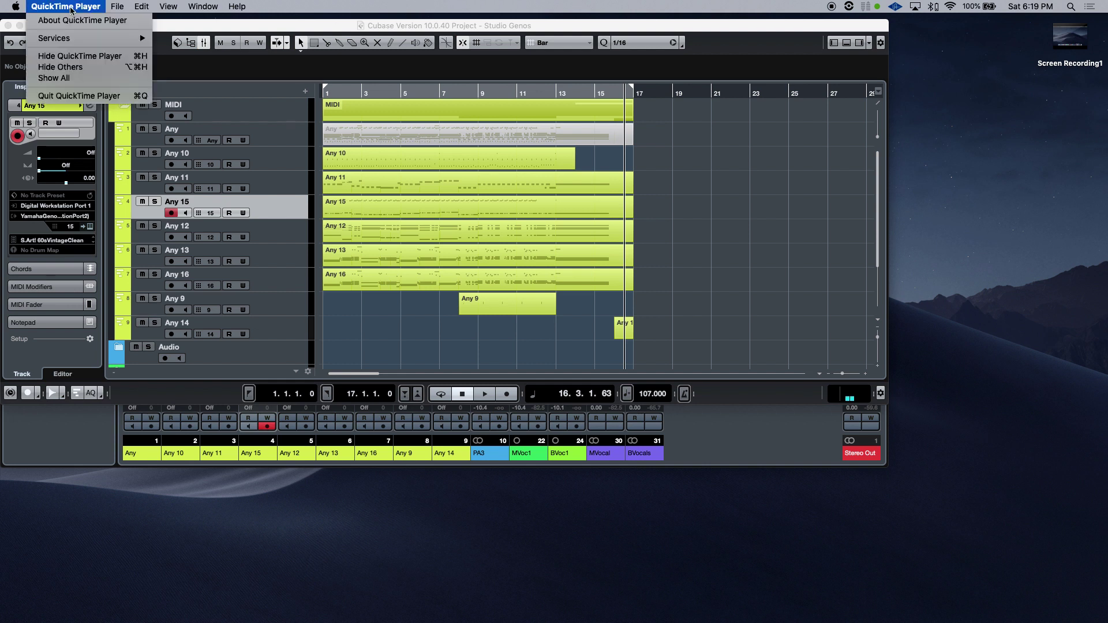
click(62, 96)
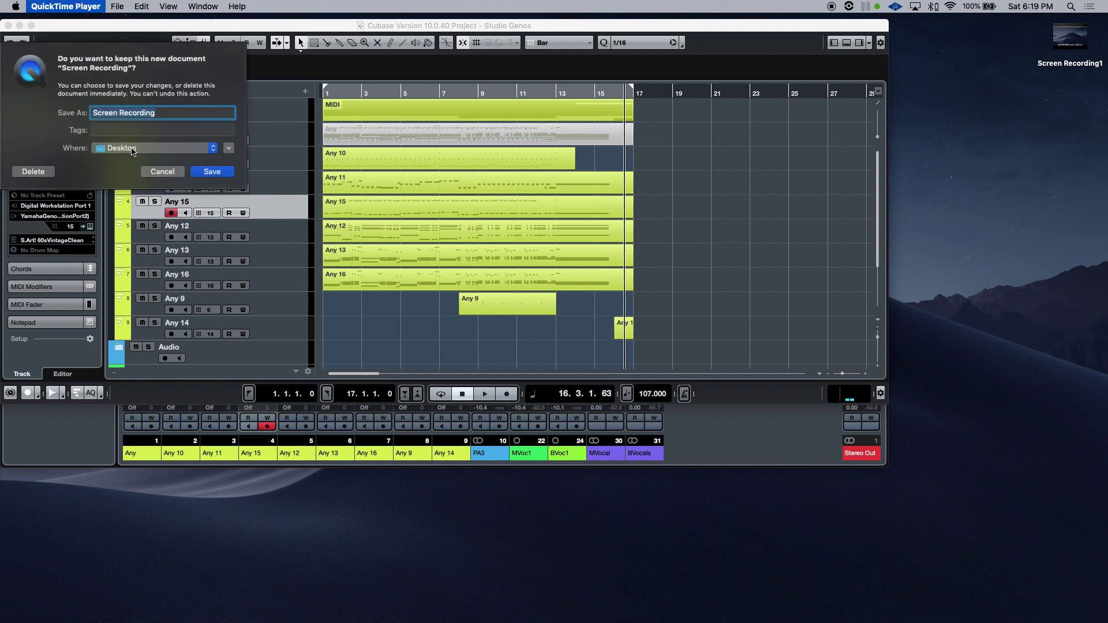